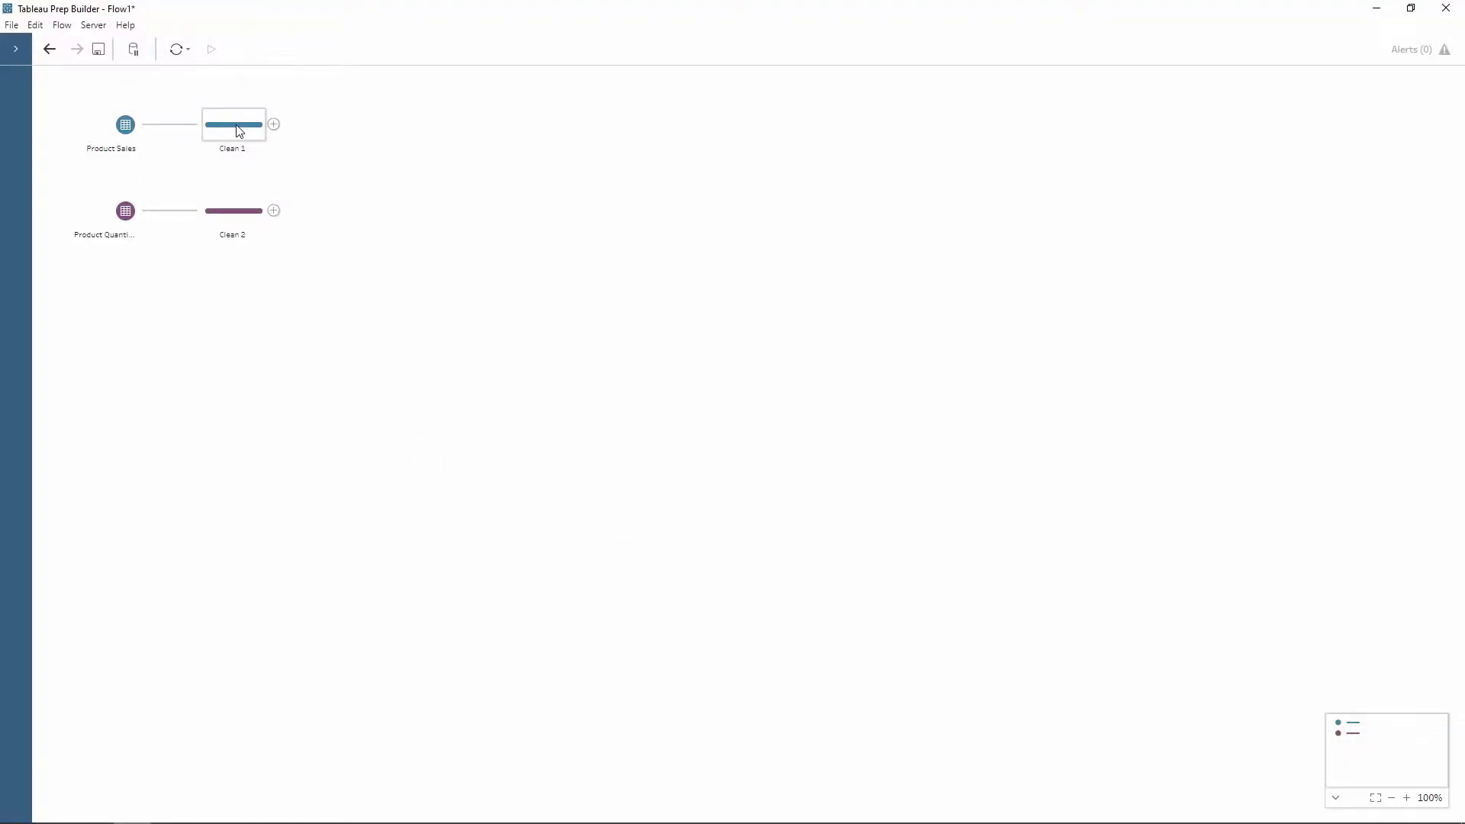
Select Clean 1 to view its four products (Chocolate, Drinks, Sandwich, Fruit) with Day 1–Day 5 values.
left_click(239, 132)
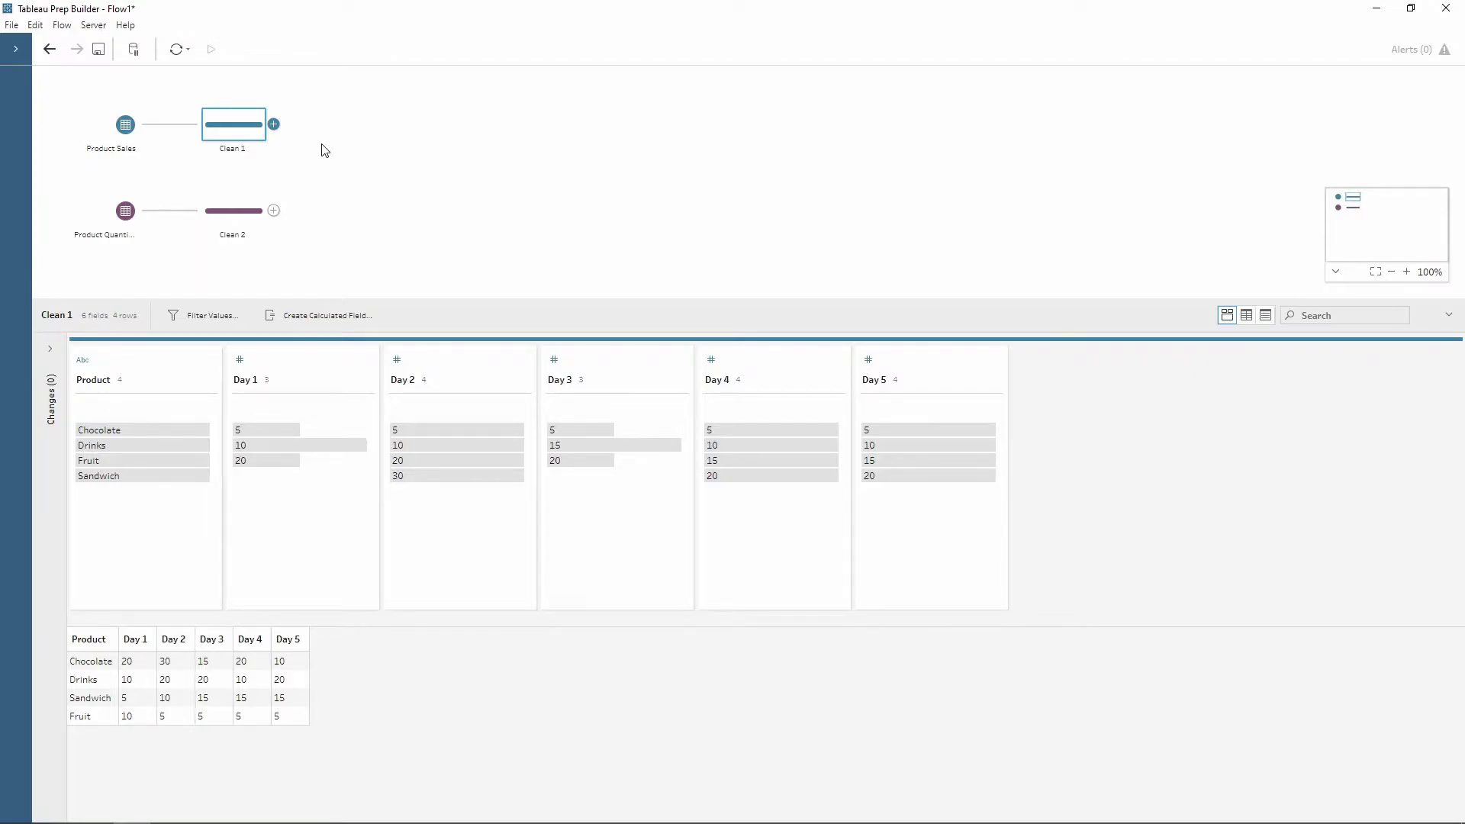
Add a Pivot step after Clean 1, keeping the Columns to Rows direction.
left_click(274, 125)
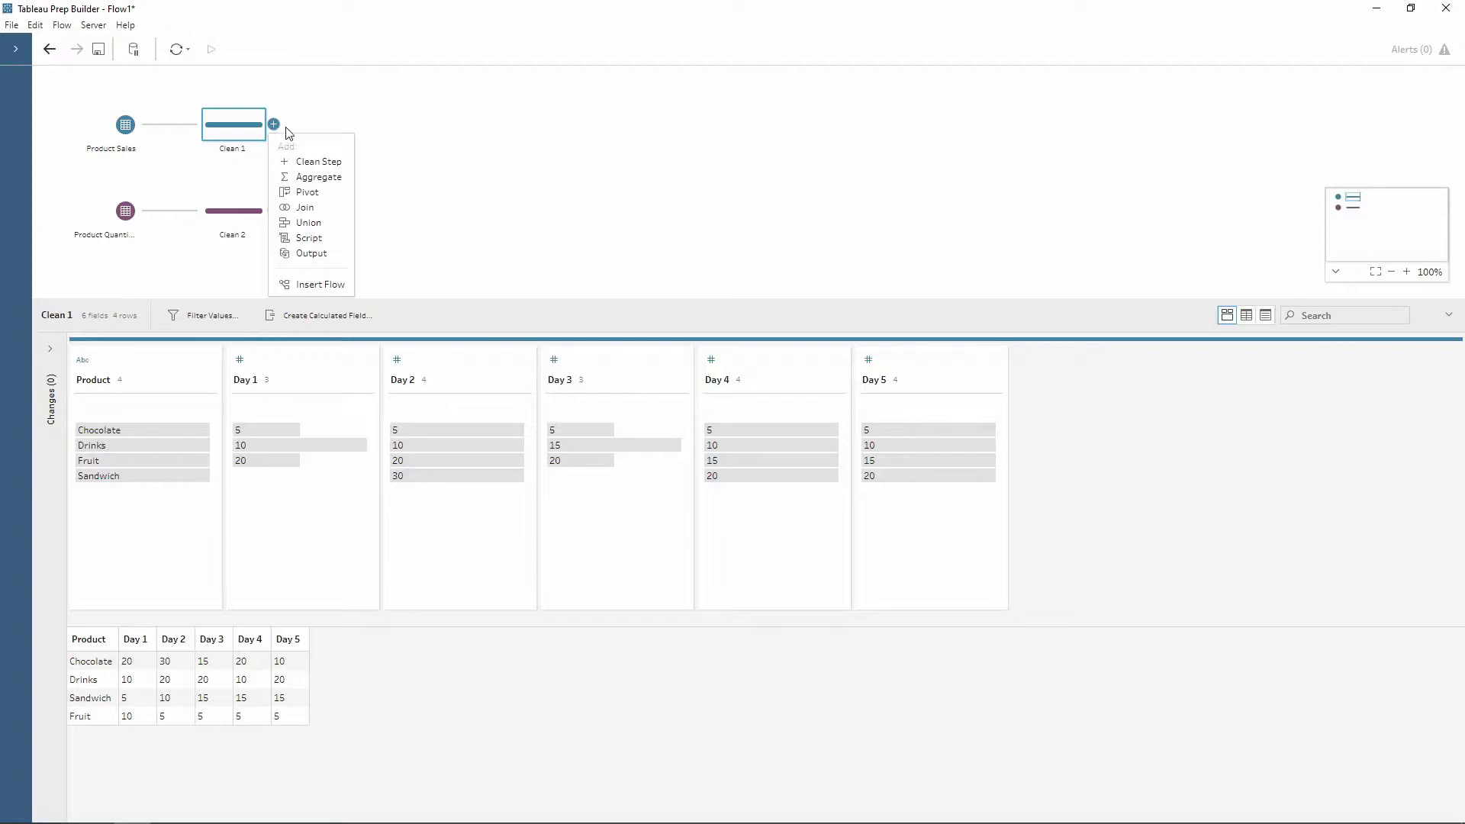
left_click(308, 193)
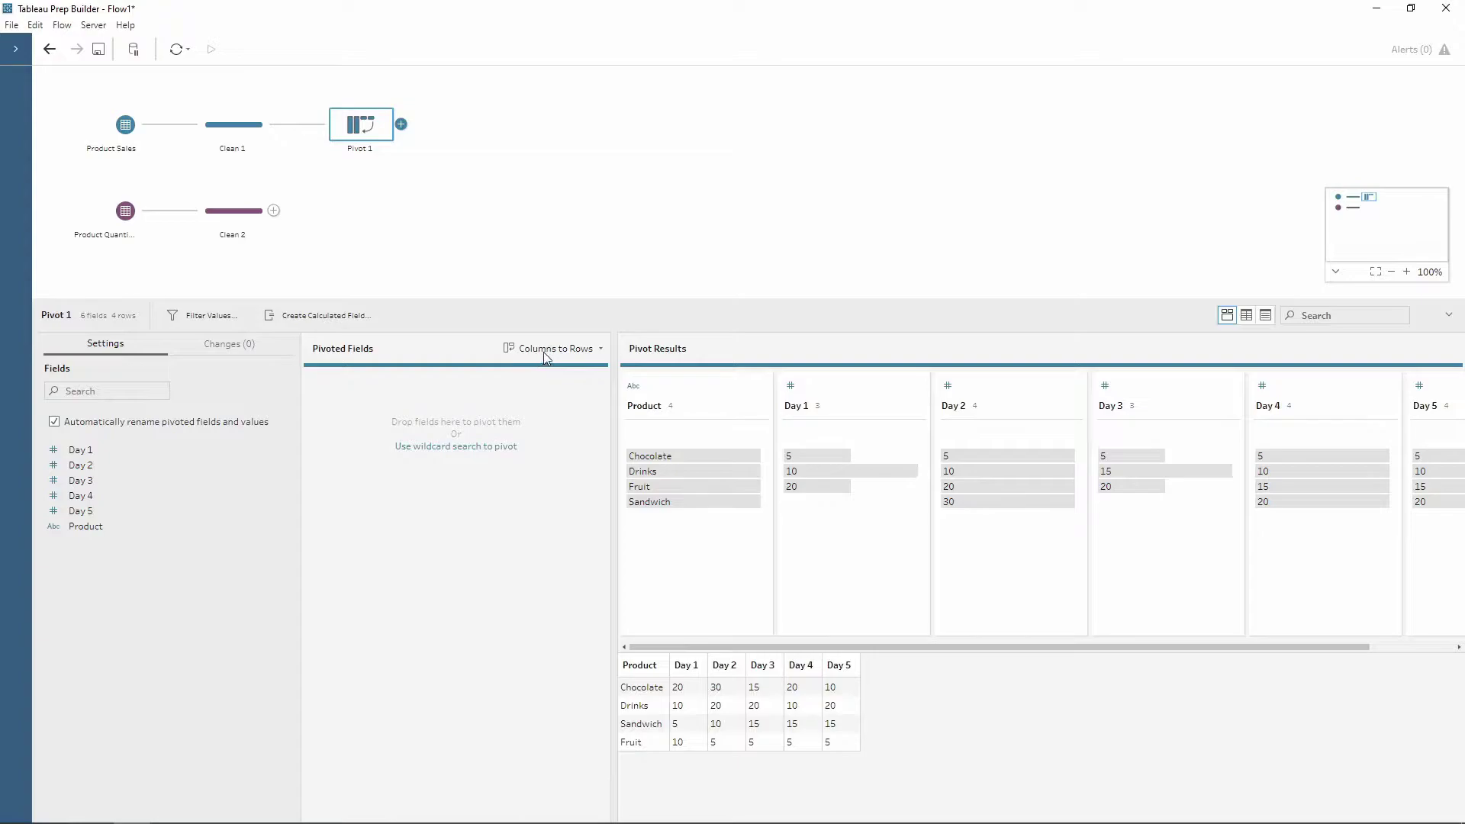
left_click(602, 348)
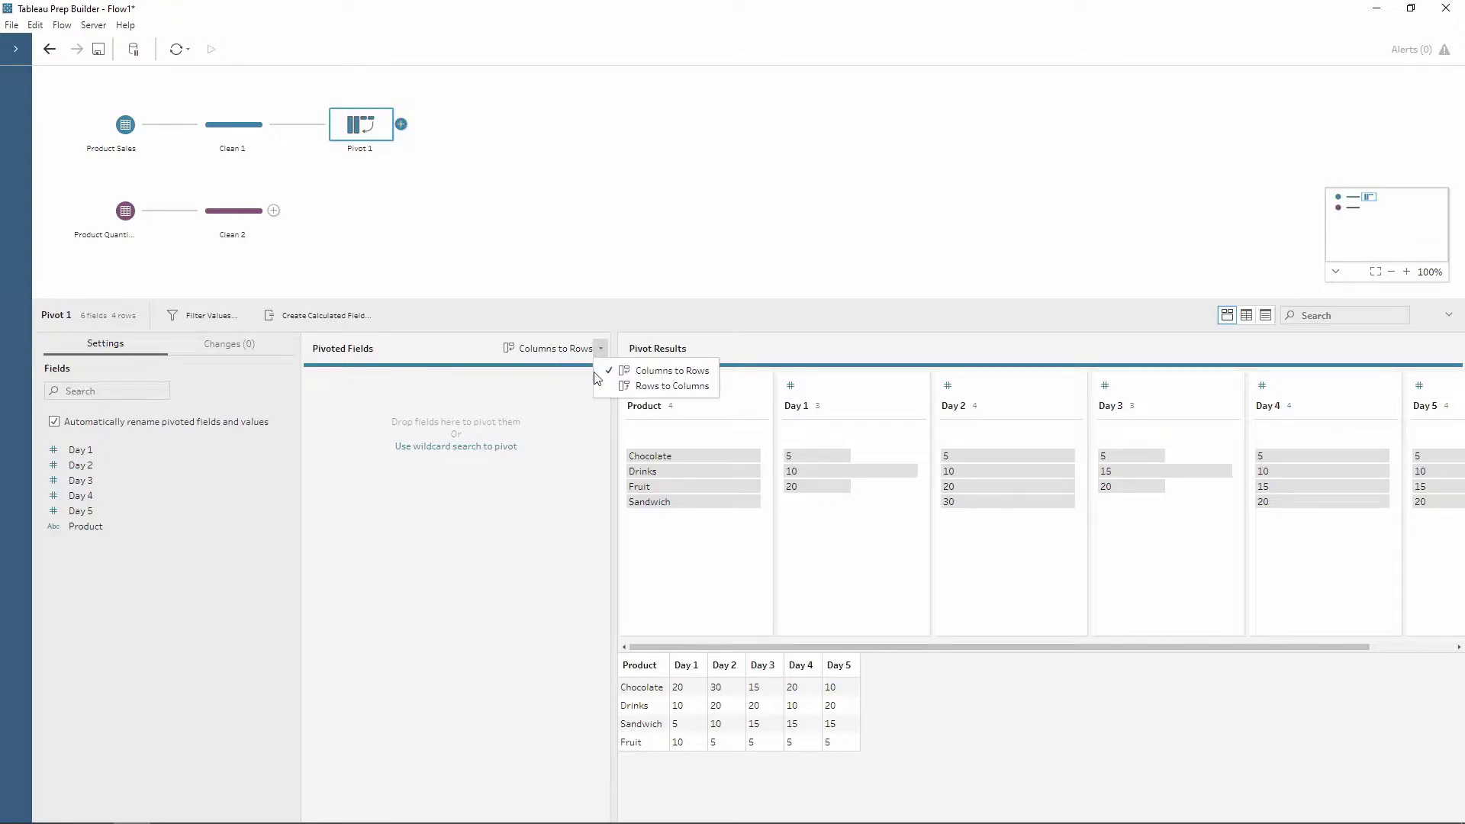
left_click(637, 373)
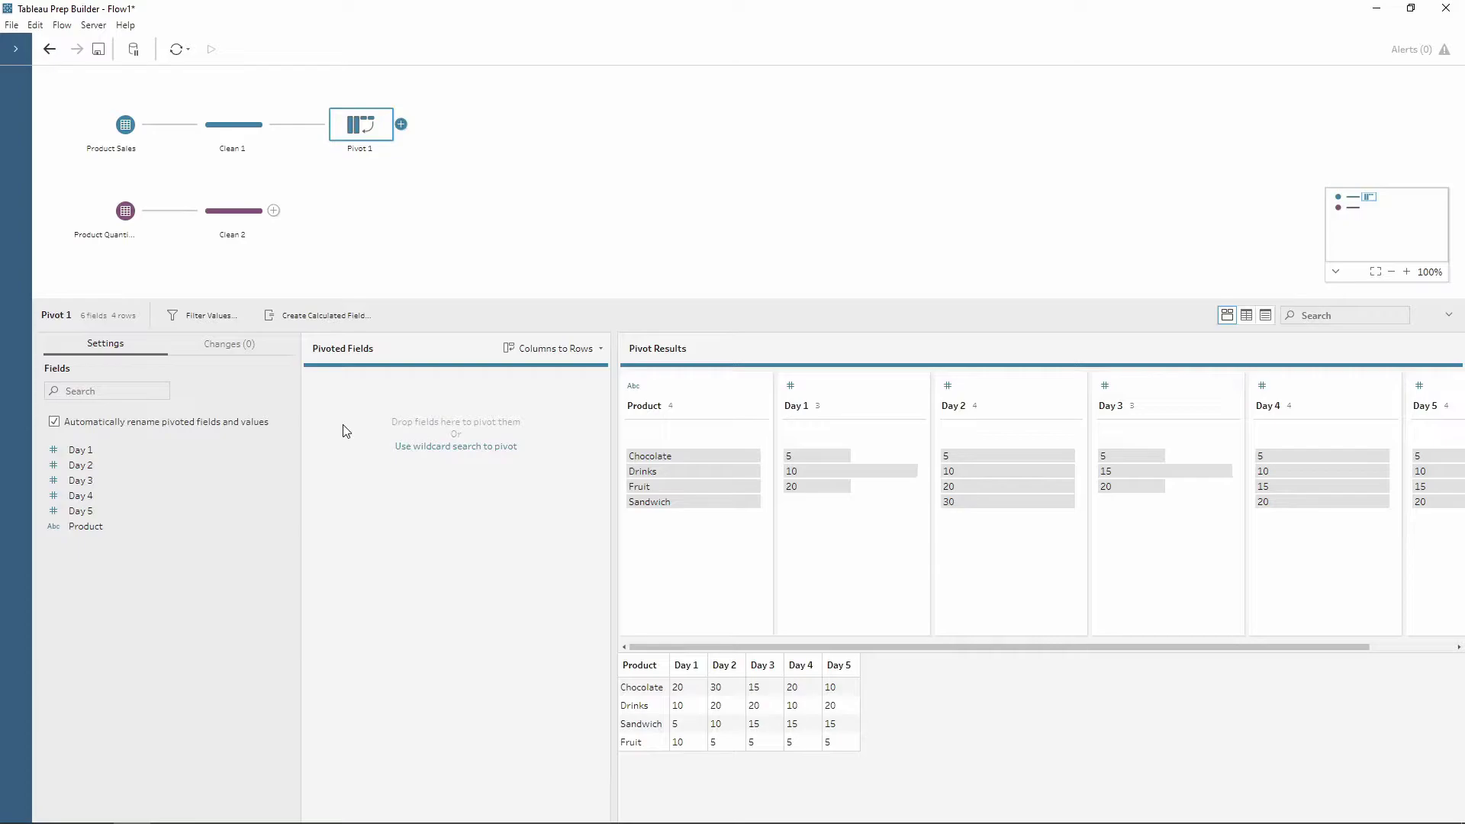
Pivot the Day 1 through Day 5 fields into rows, giving 20 rows by Product.
left_click(102, 451)
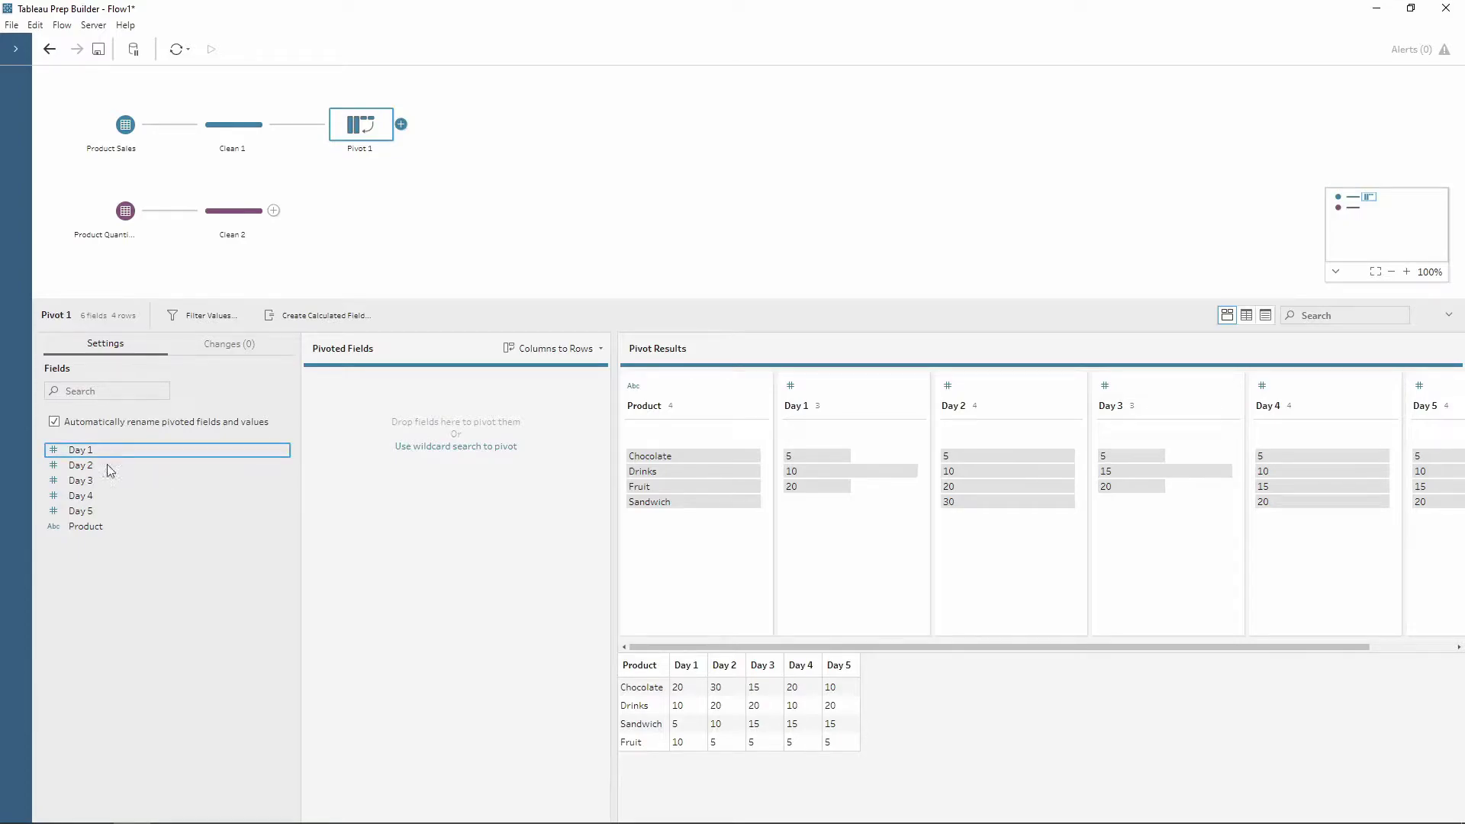
left_click(98, 513, "shift")
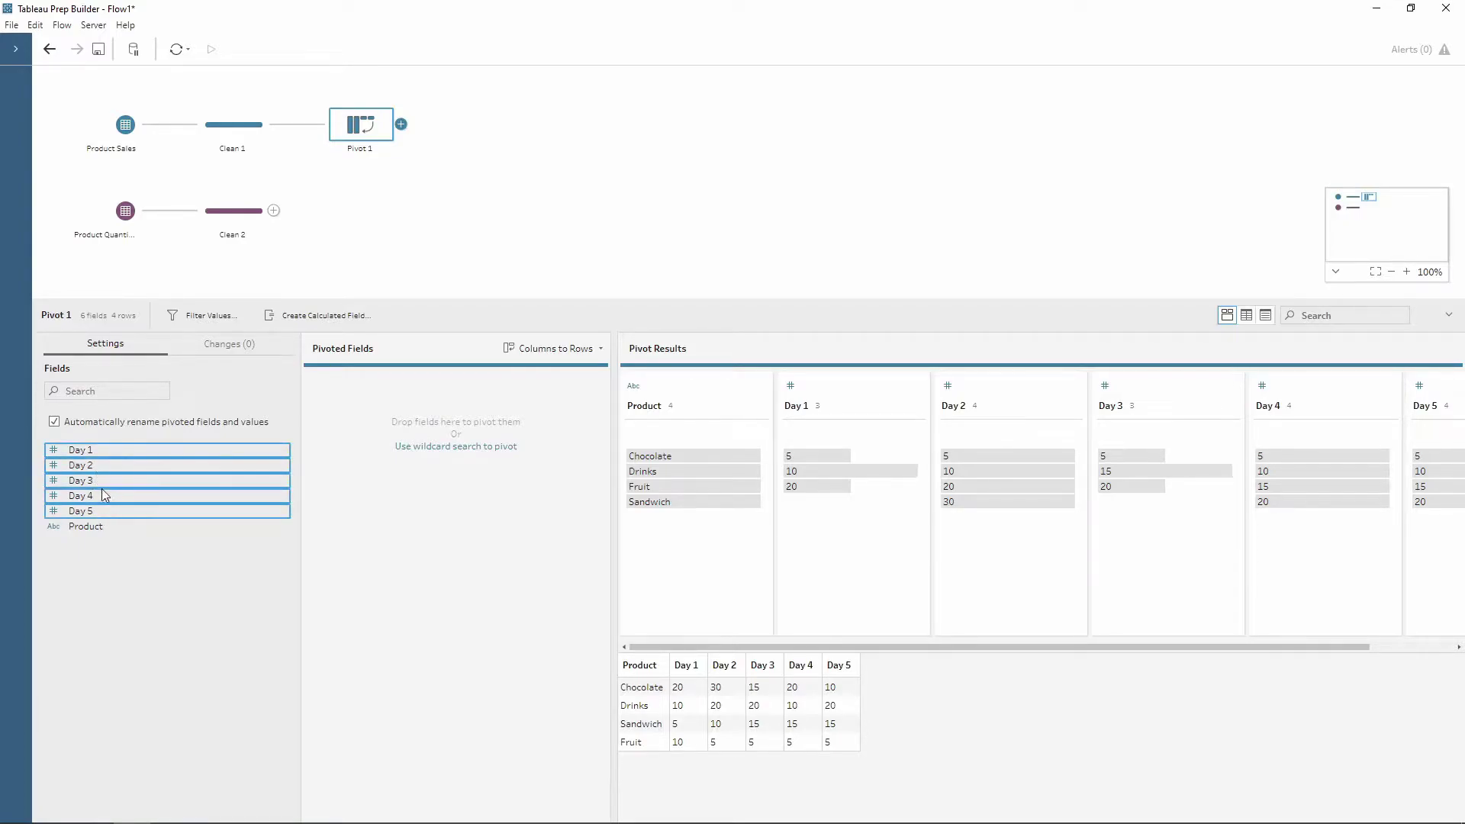
left_click_drag(99, 482, 352, 476)
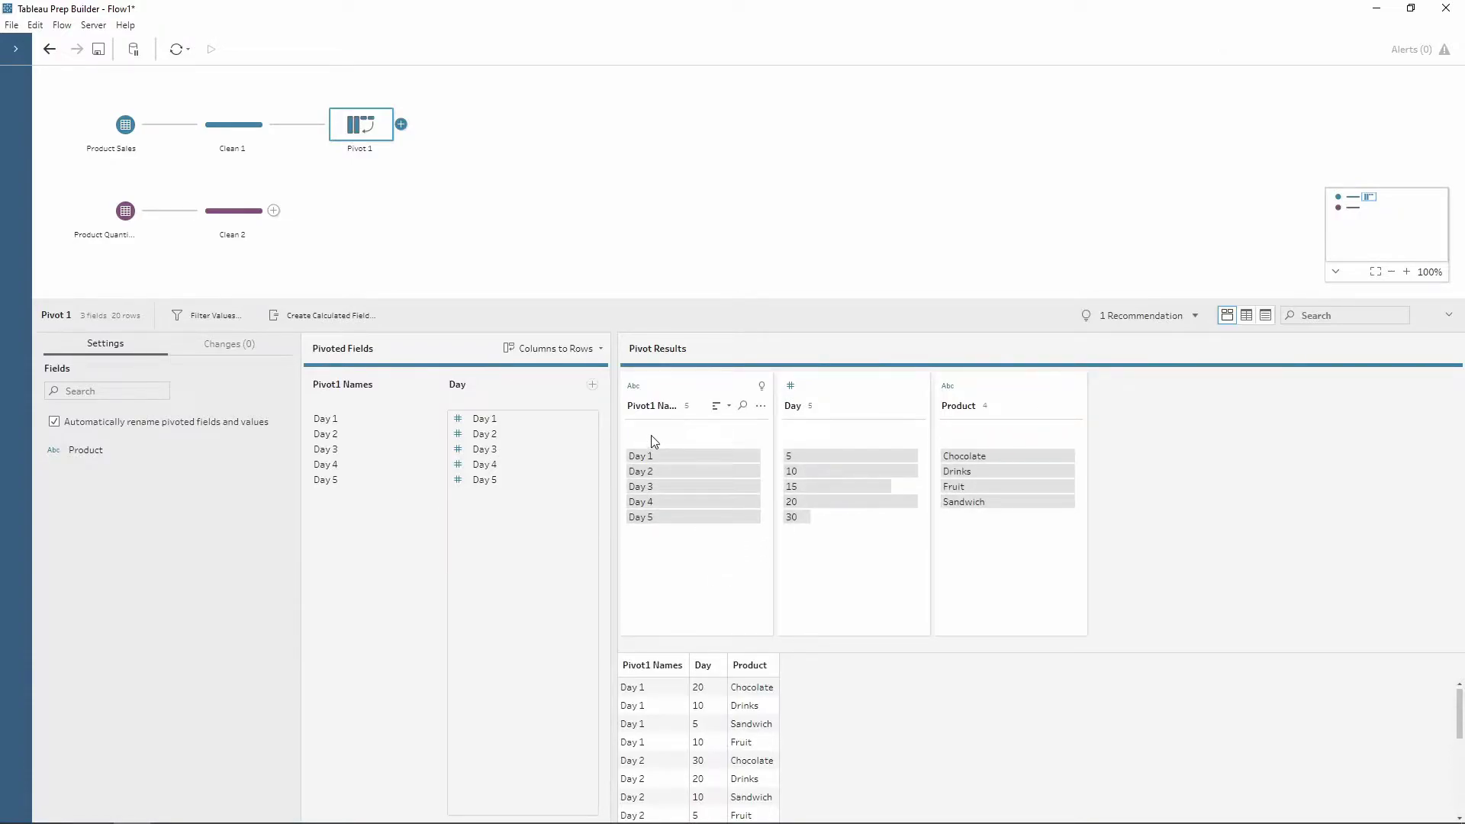
mouse_move(655, 457)
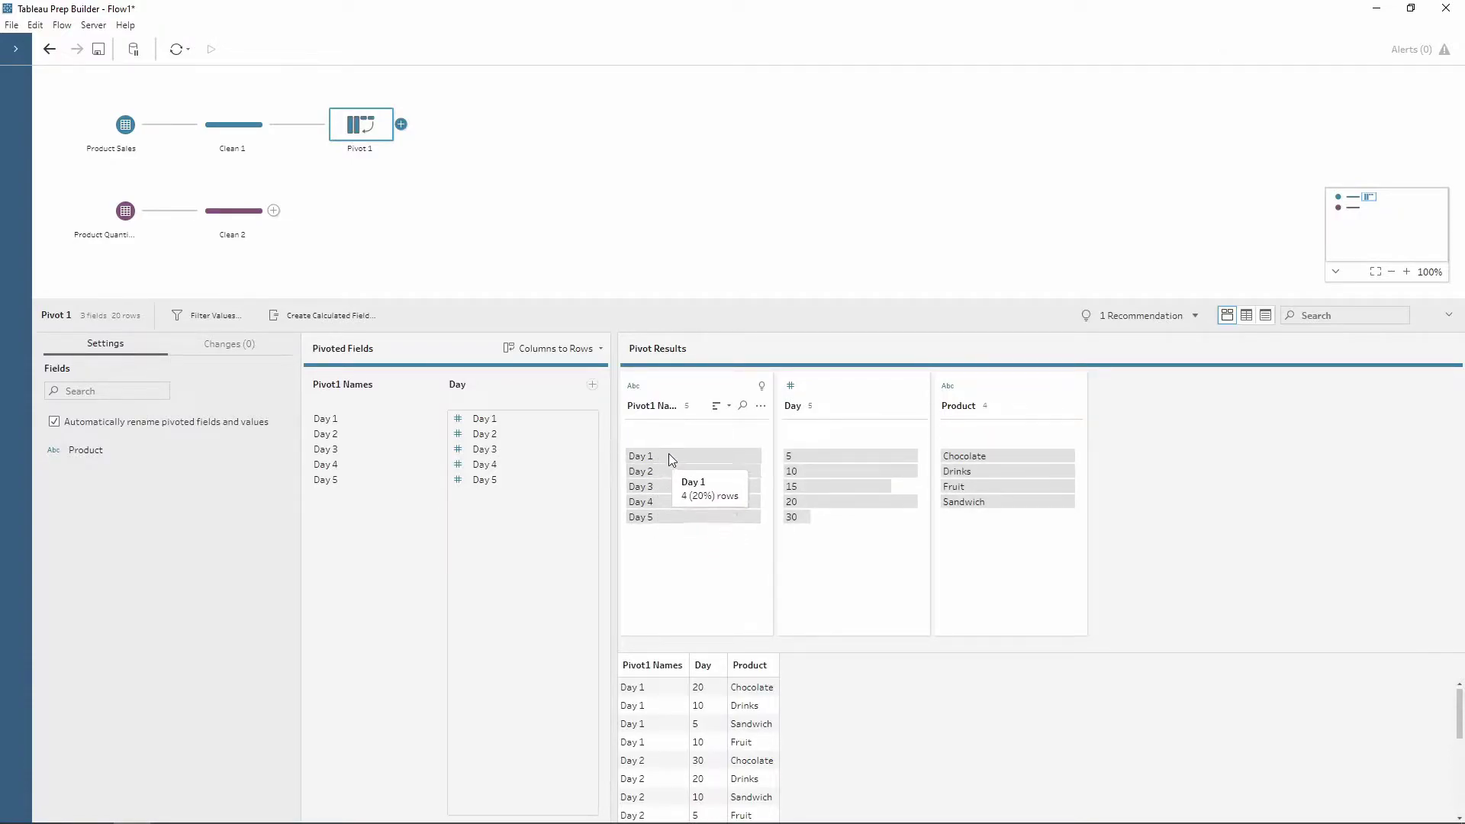
mouse_move(862, 525)
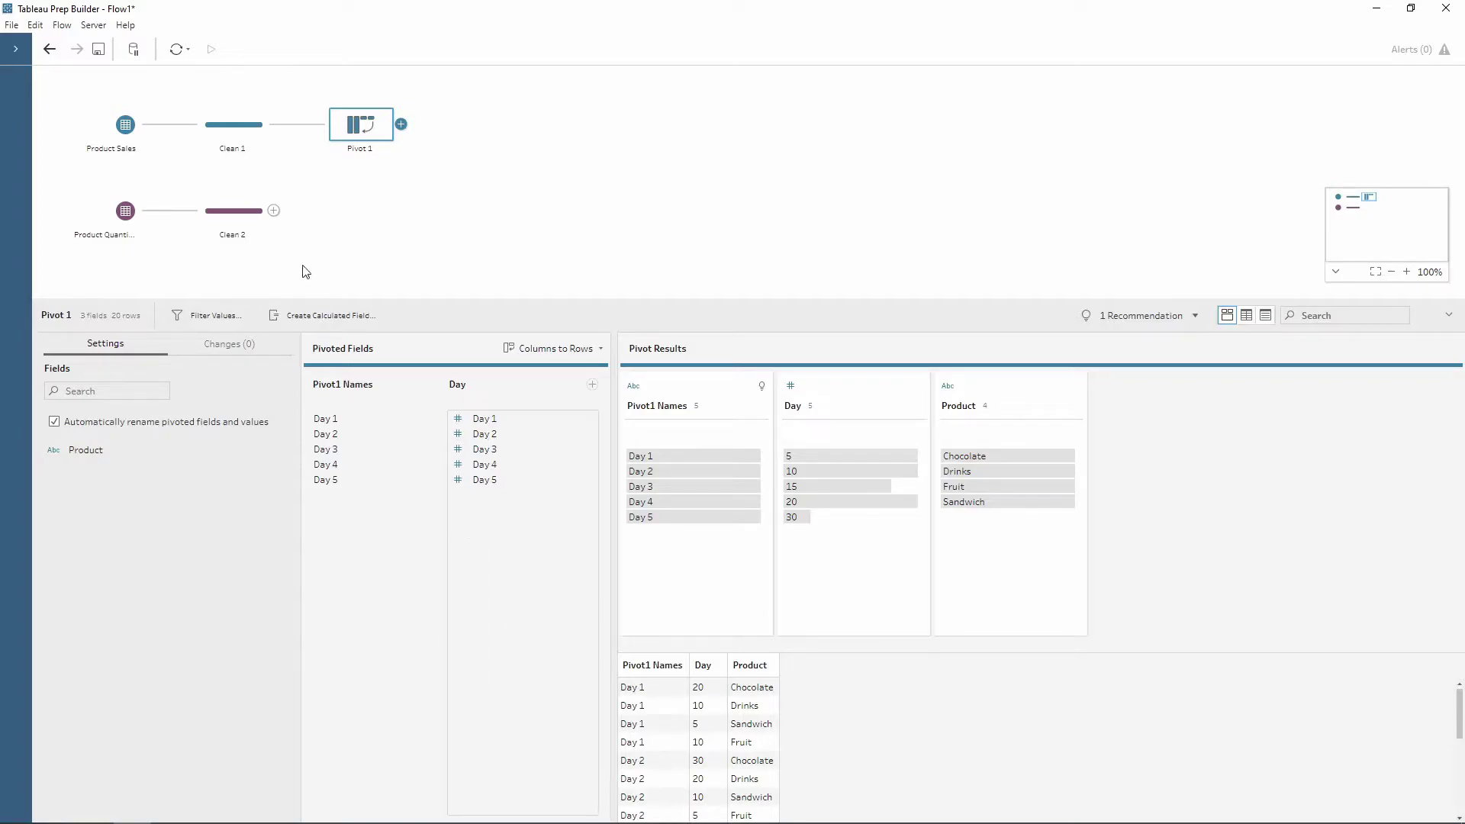
Undo the manual pivot and instead pivot all fields starting with 'Day' via wildcard search.
left_click(50, 50)
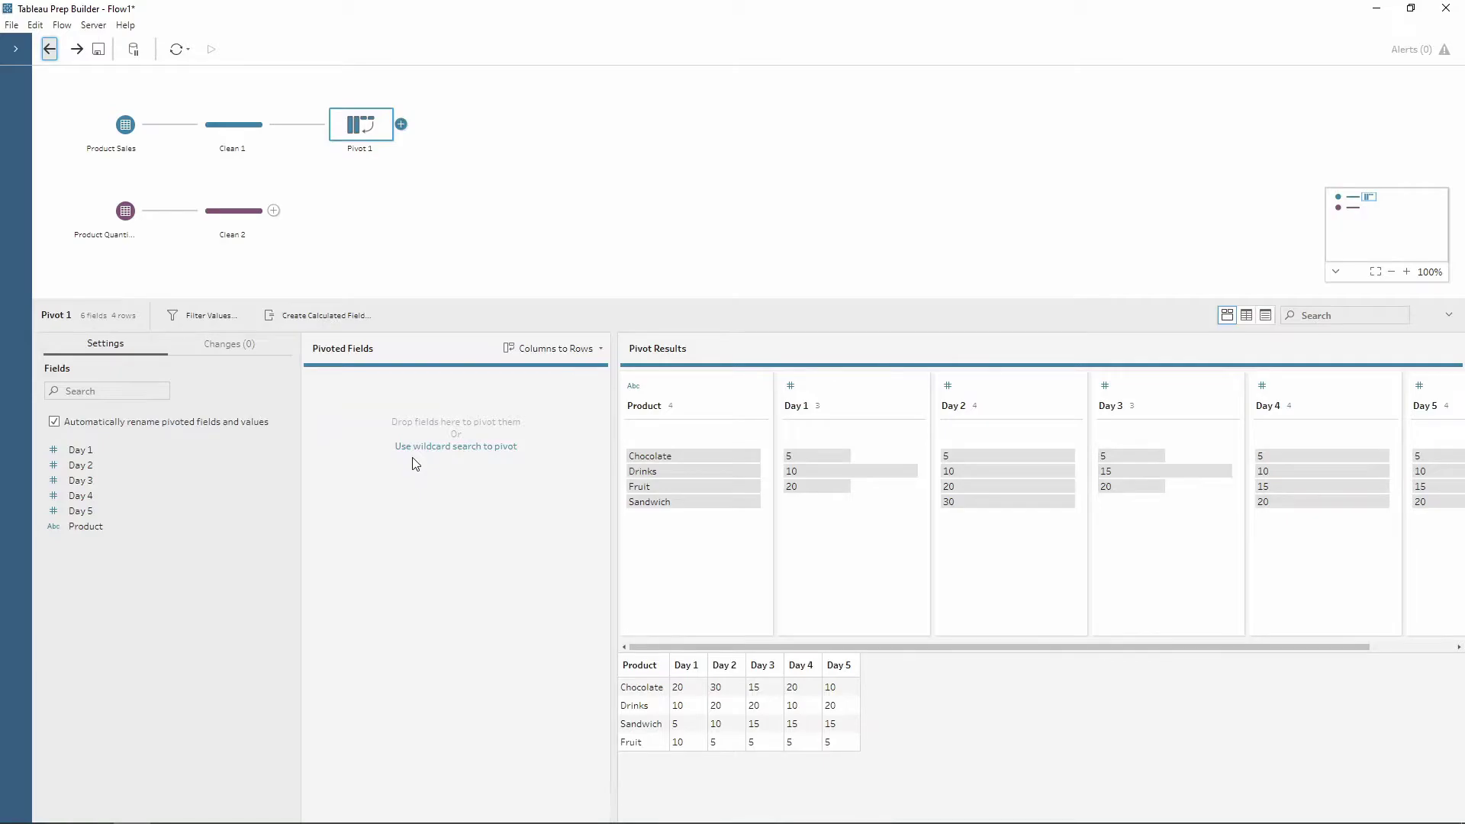
left_click(461, 448)
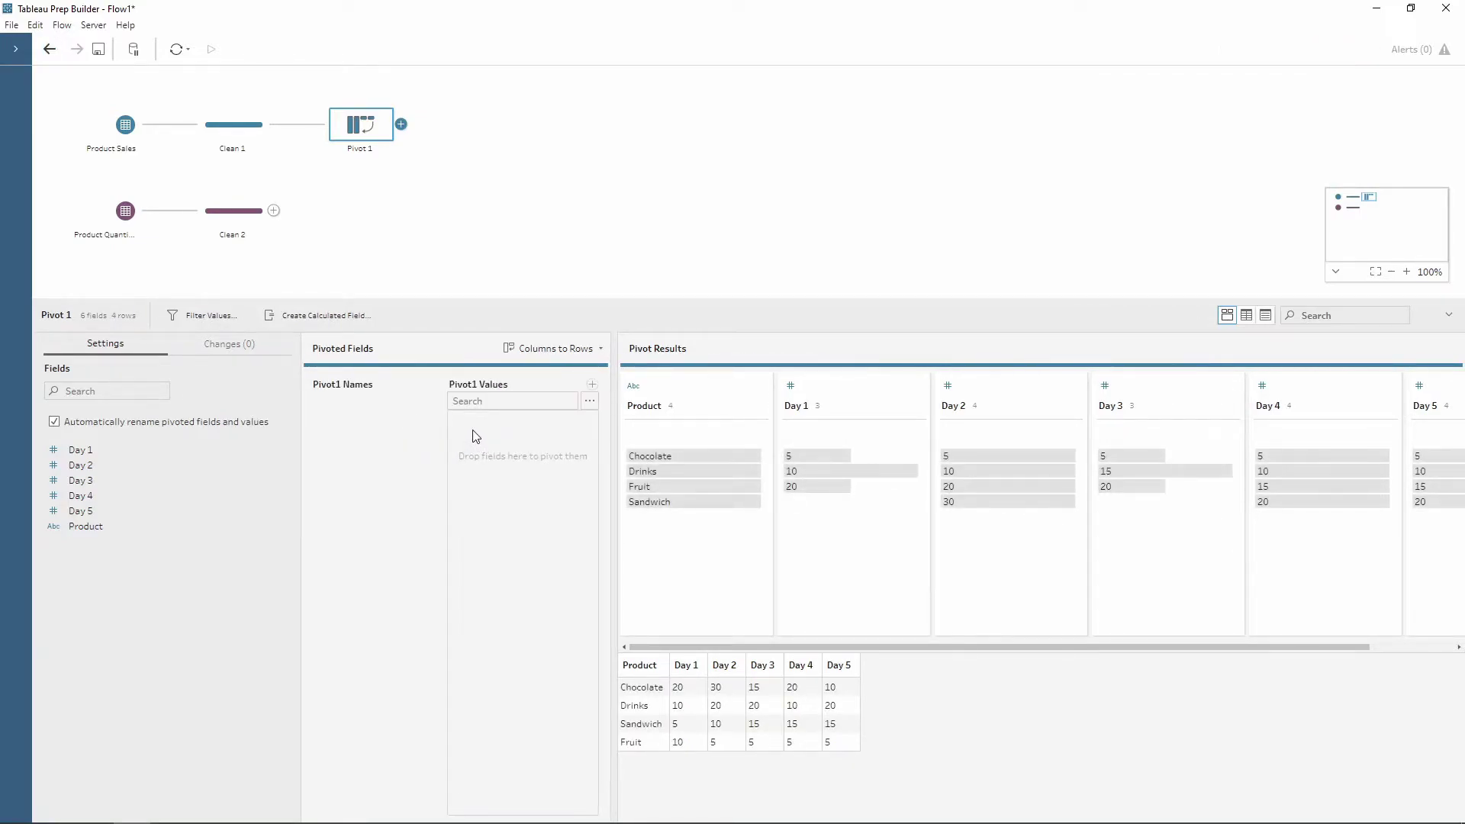
left_click(480, 401)
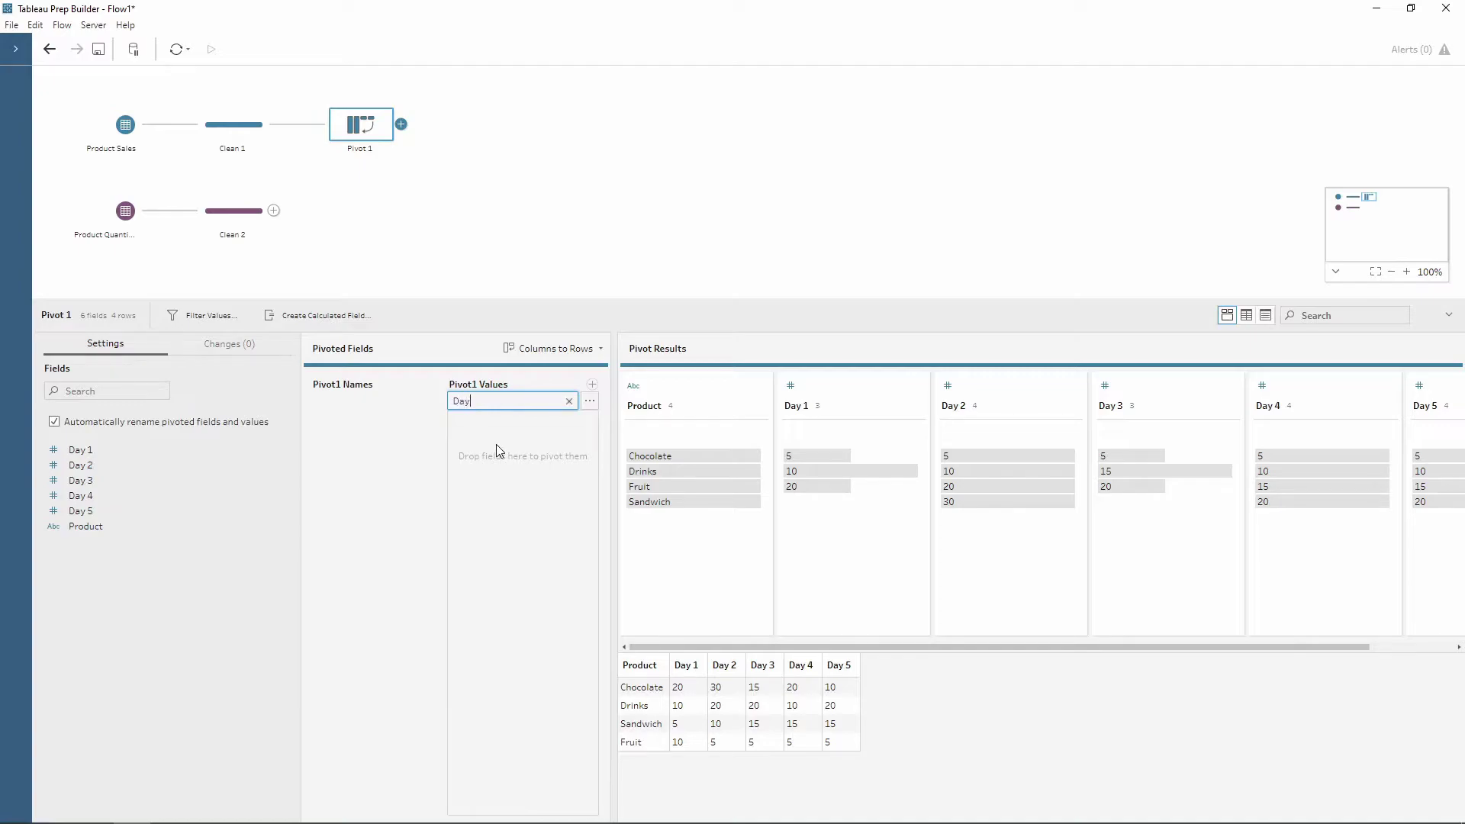
left_click(592, 406)
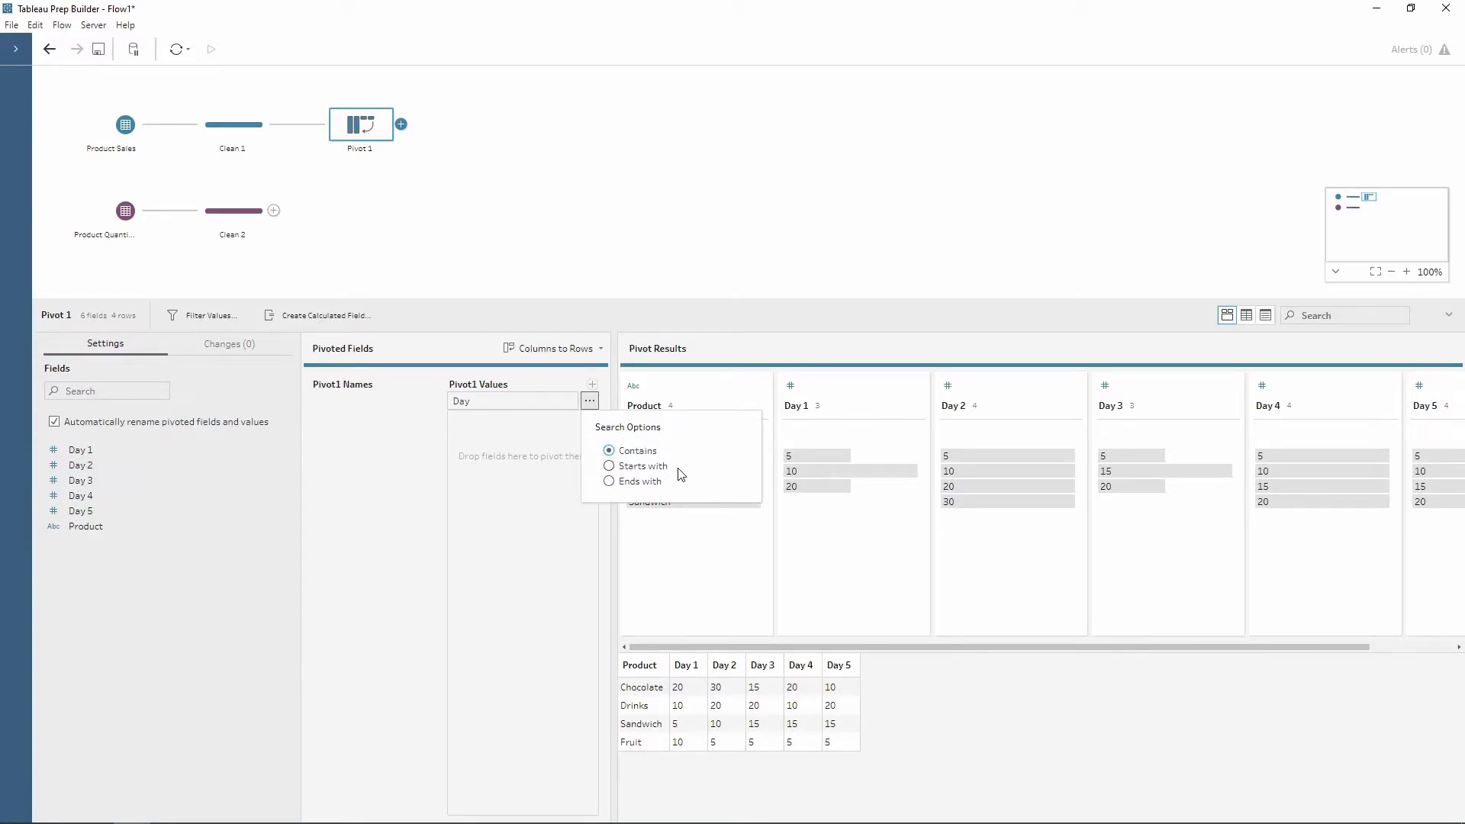
left_click(610, 466)
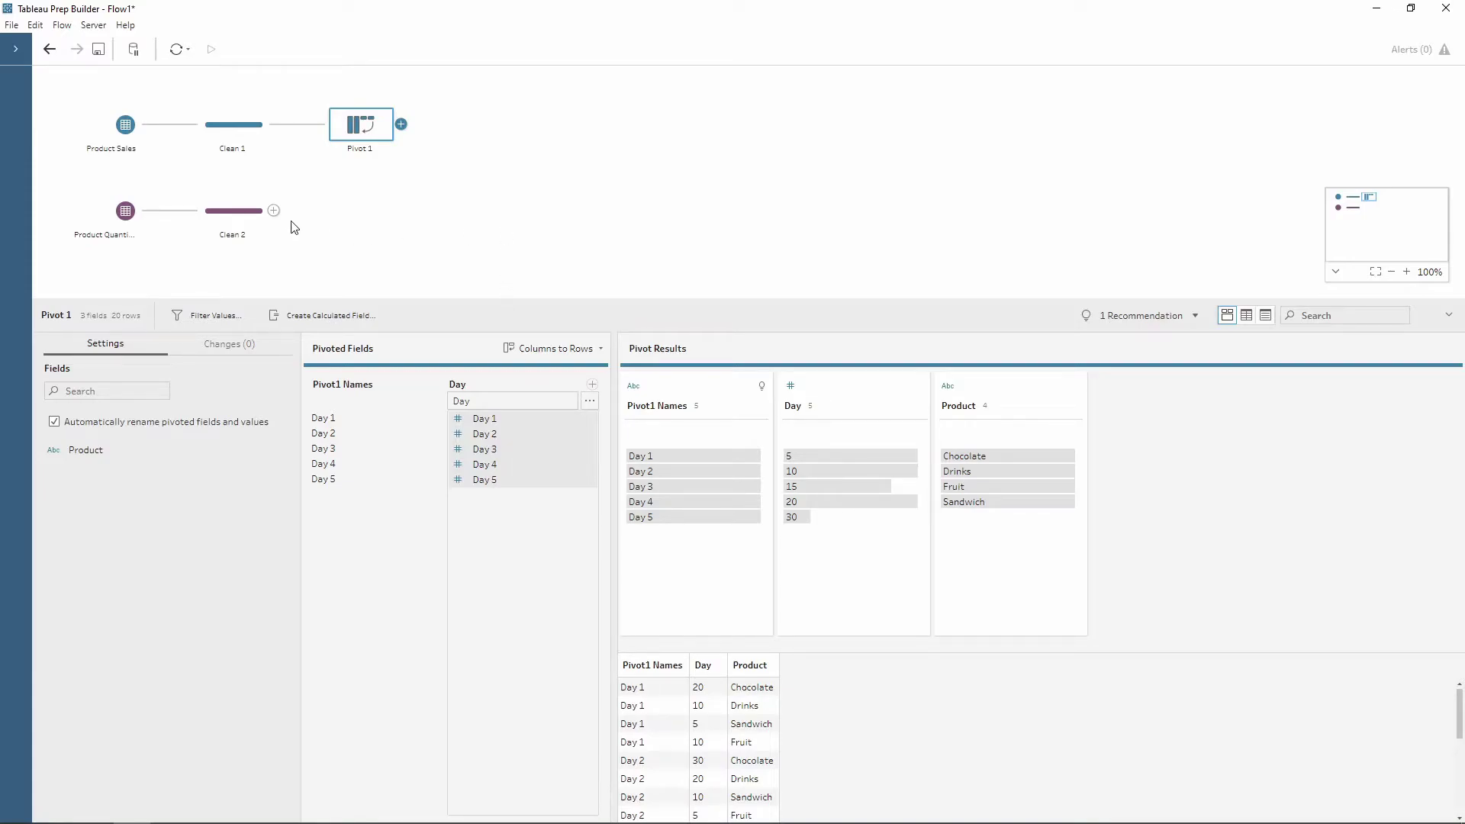
Add a Pivot 2 step after Clean 2, leaving Product, Sales Day and Quantity Day fields unpivoted.
left_click(251, 216)
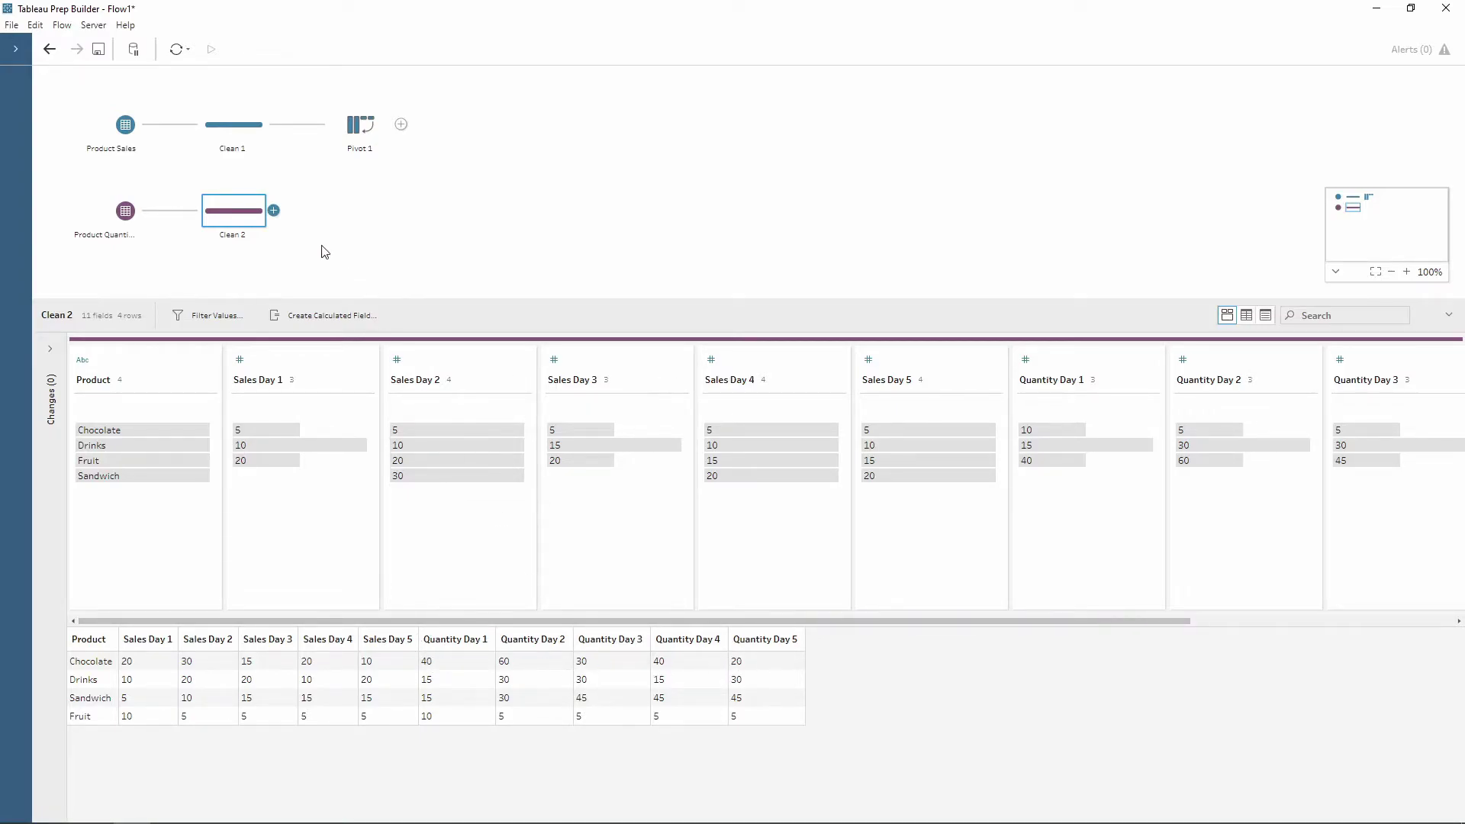
left_click(273, 210)
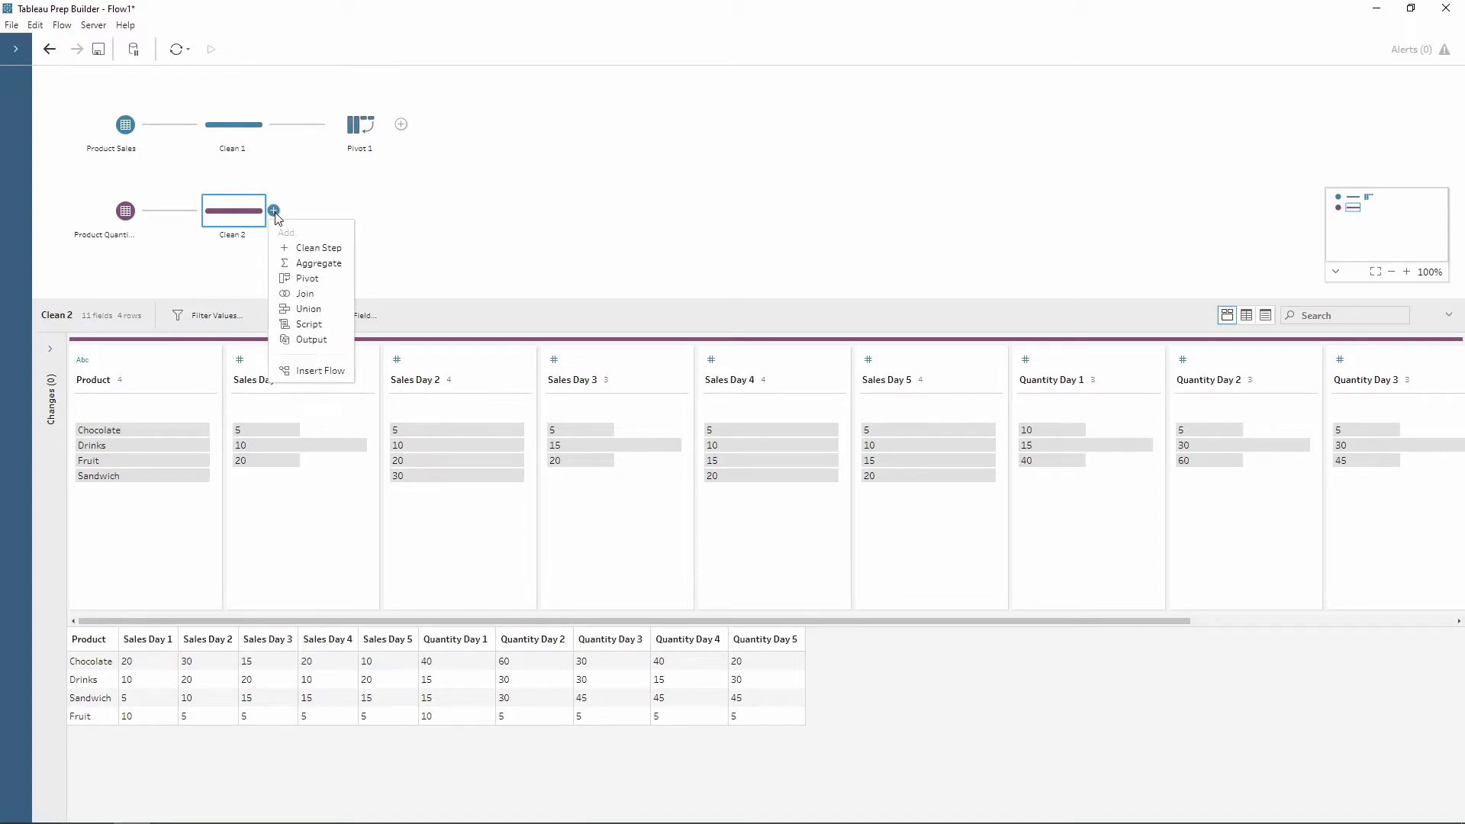
left_click(313, 279)
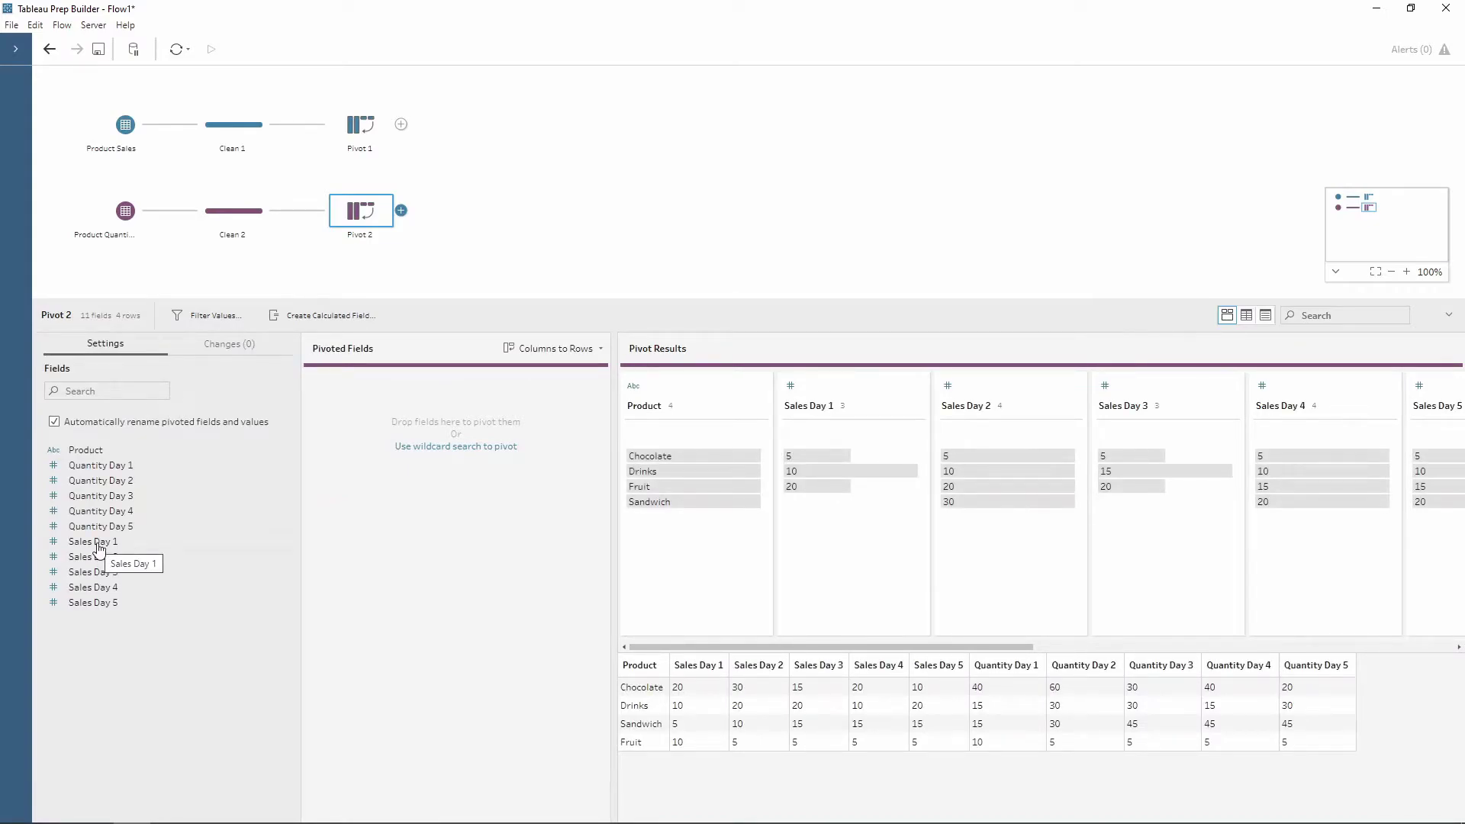
Pivot the Sales Day 1–5 fields into rows using a wildcard search on 'Sales'.
left_click(451, 455)
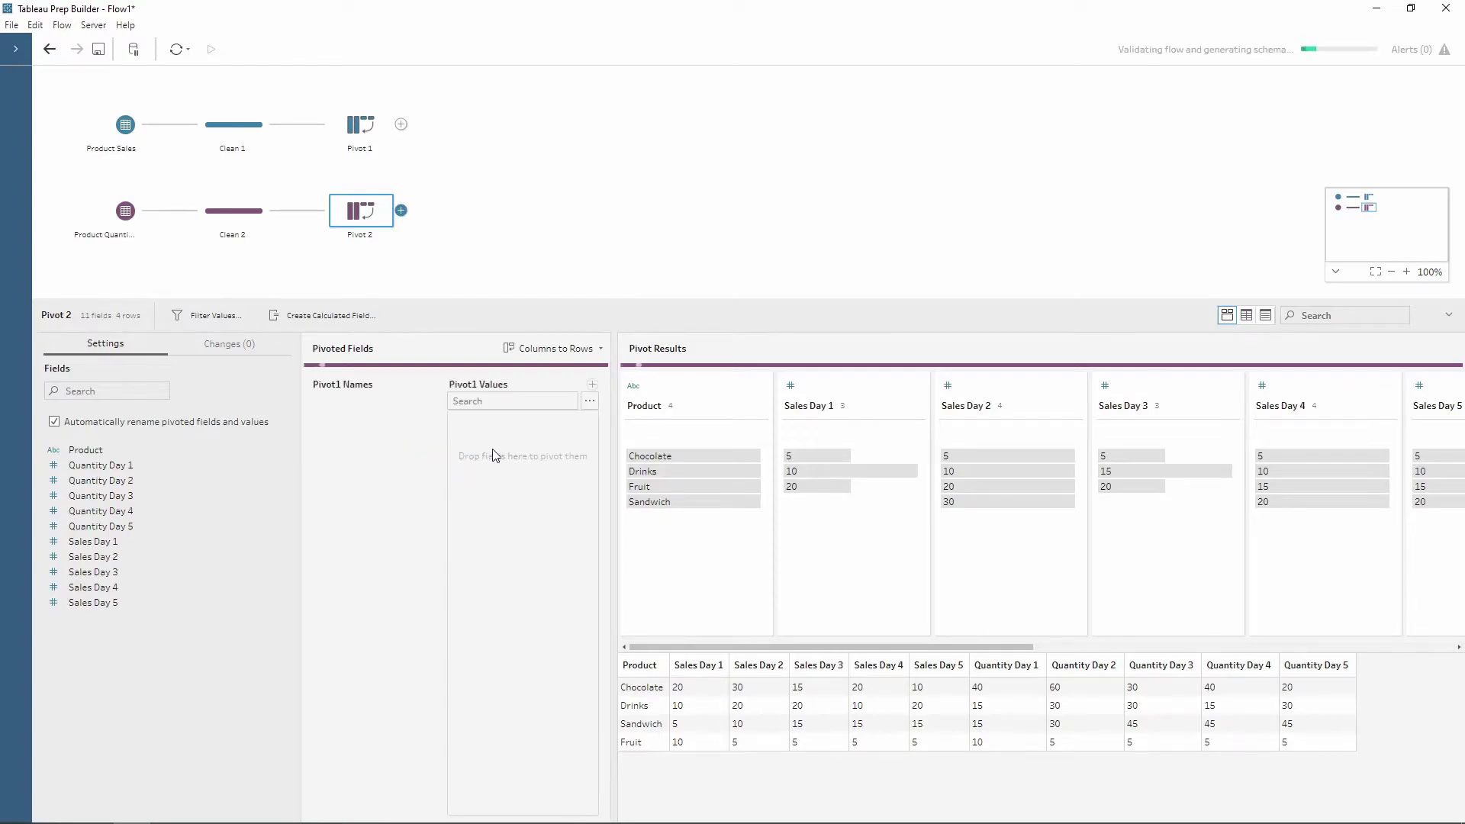
left_click(488, 401)
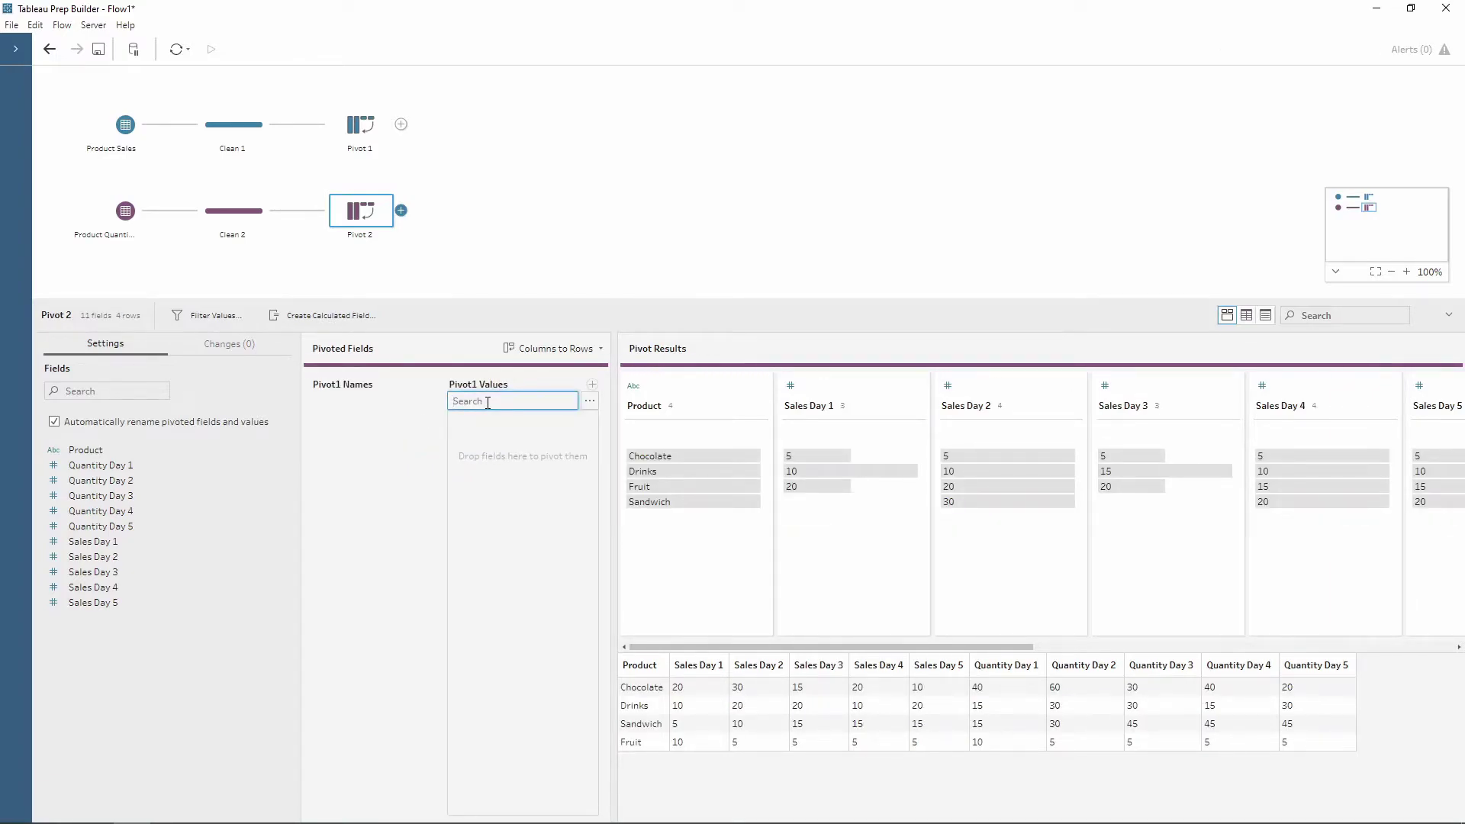
type("Sales")
key("Return")
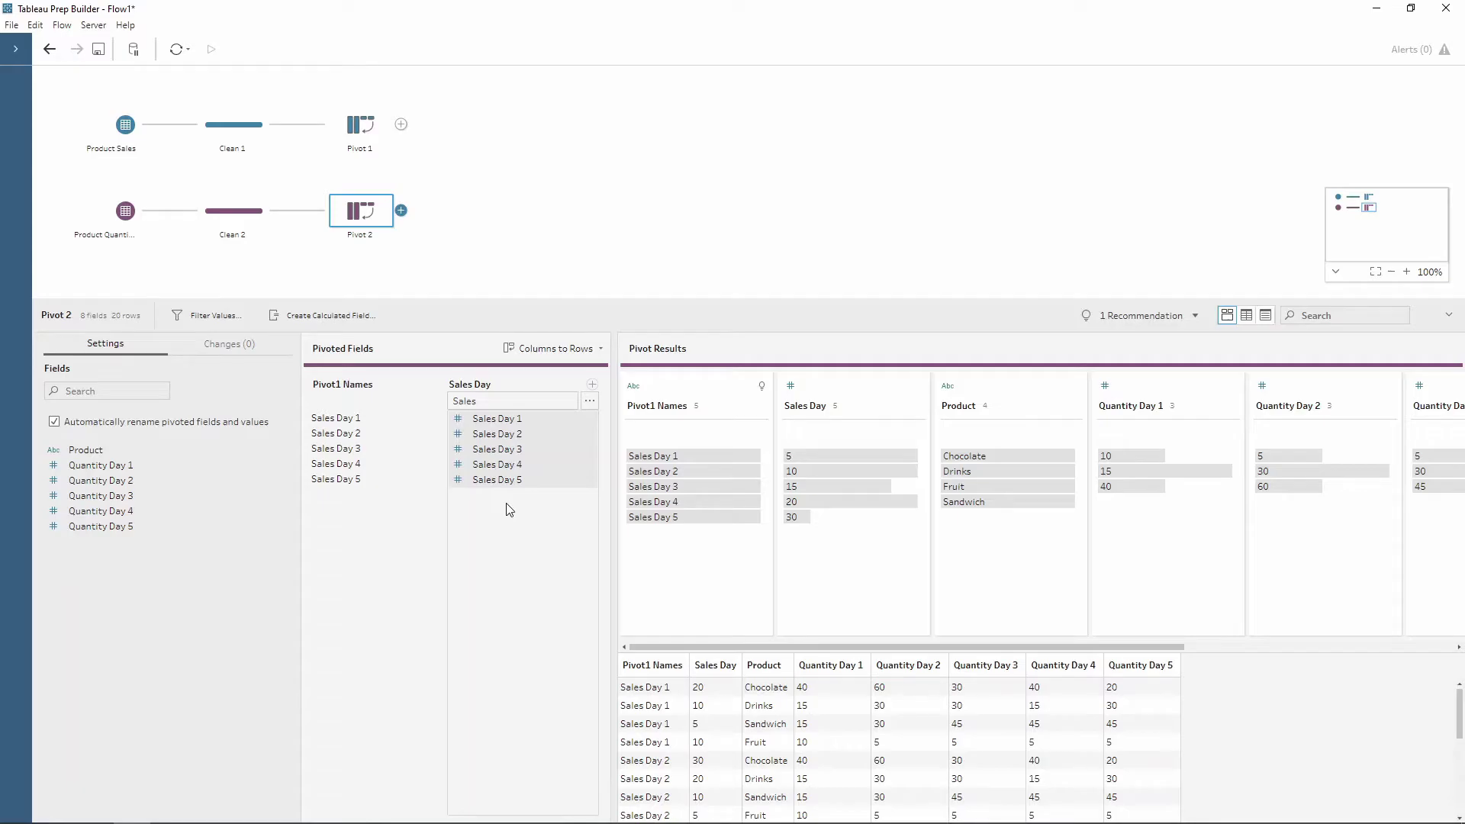
Add a second values column pivoting Quantity Day 1–5 via a wildcard search on 'Quantity'.
left_click(592, 384)
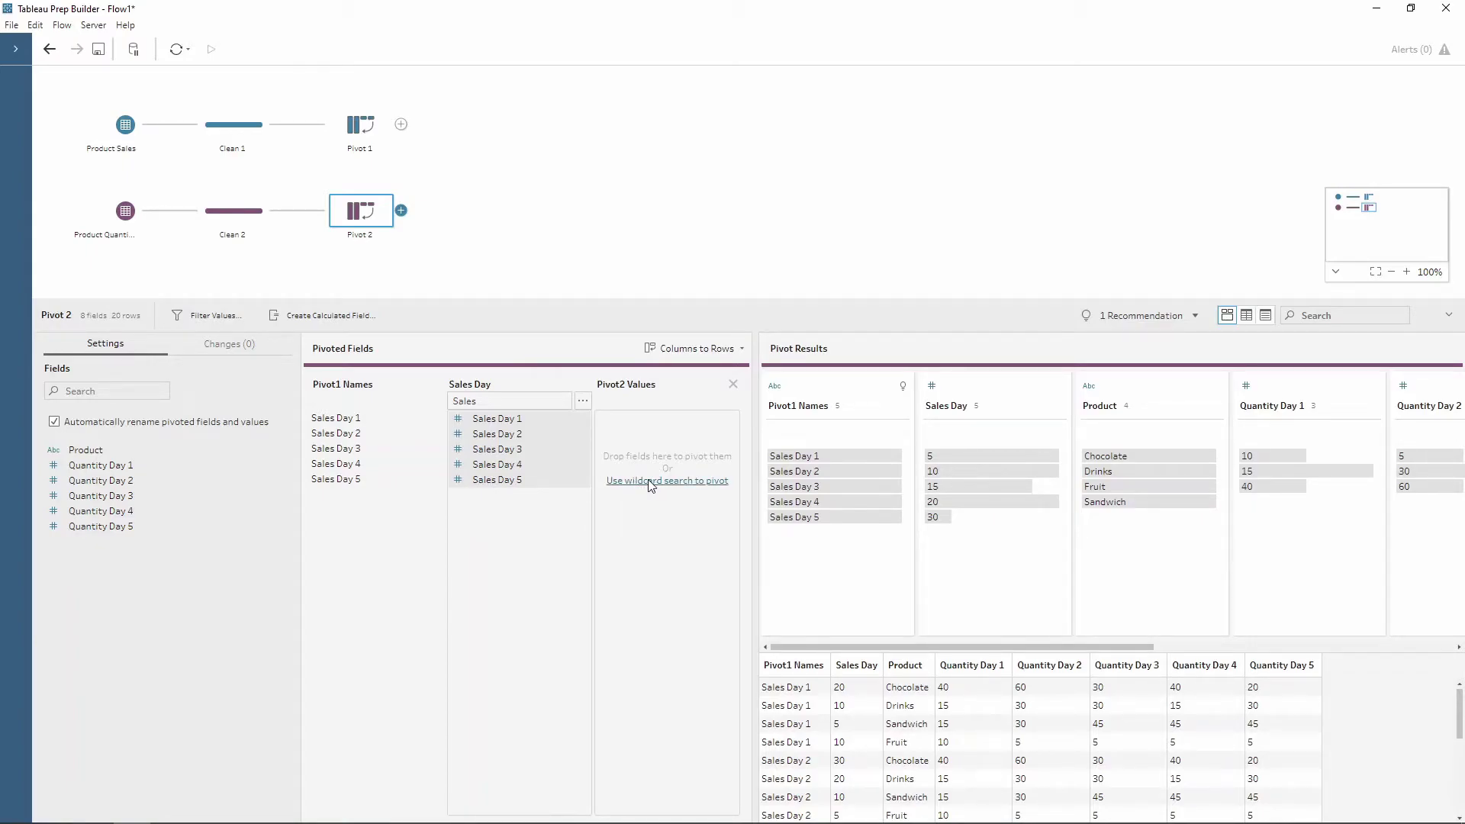
left_click(651, 480)
left_click(638, 402)
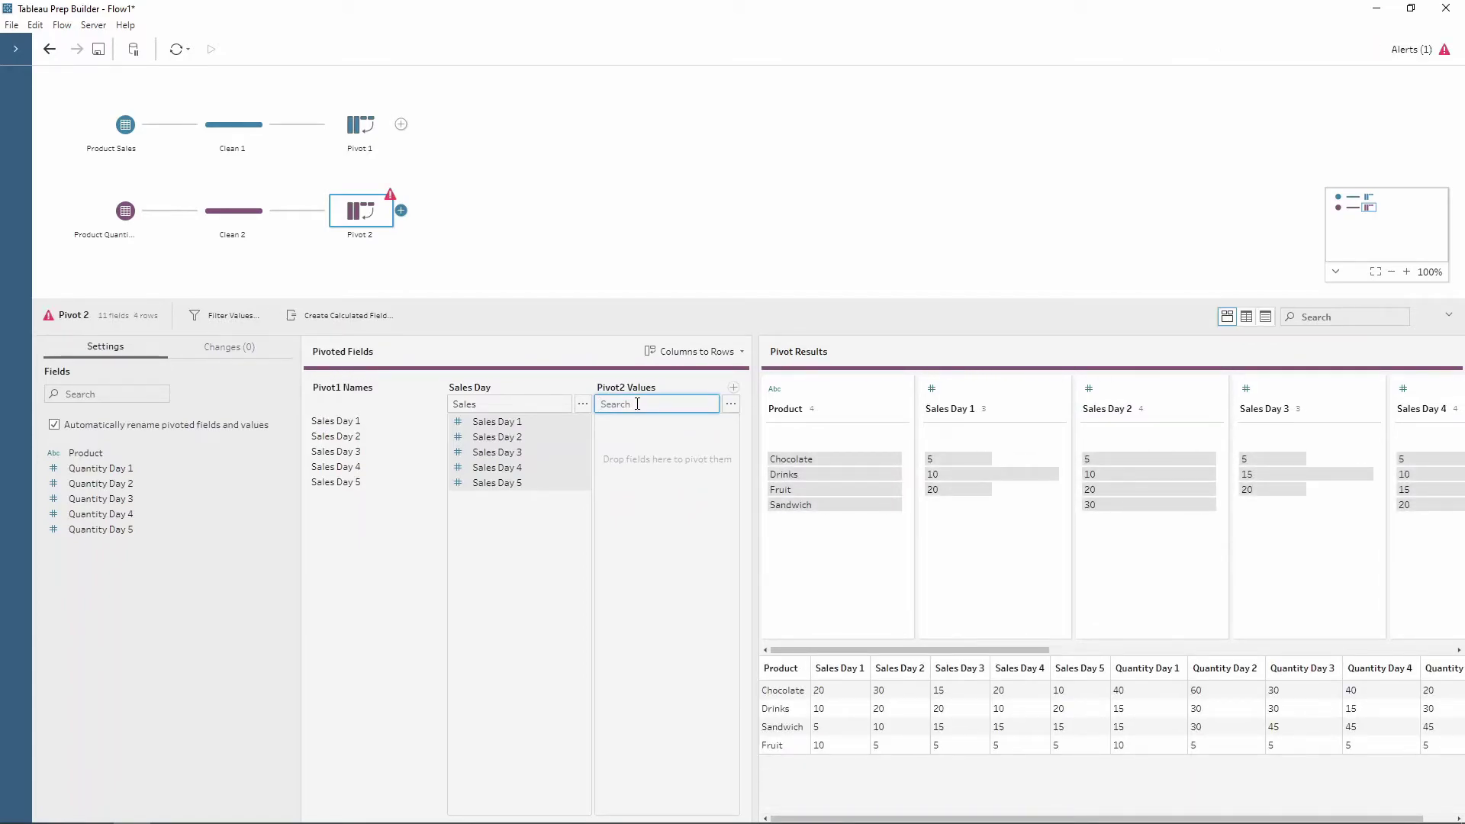
type("Quantity")
key("Return")
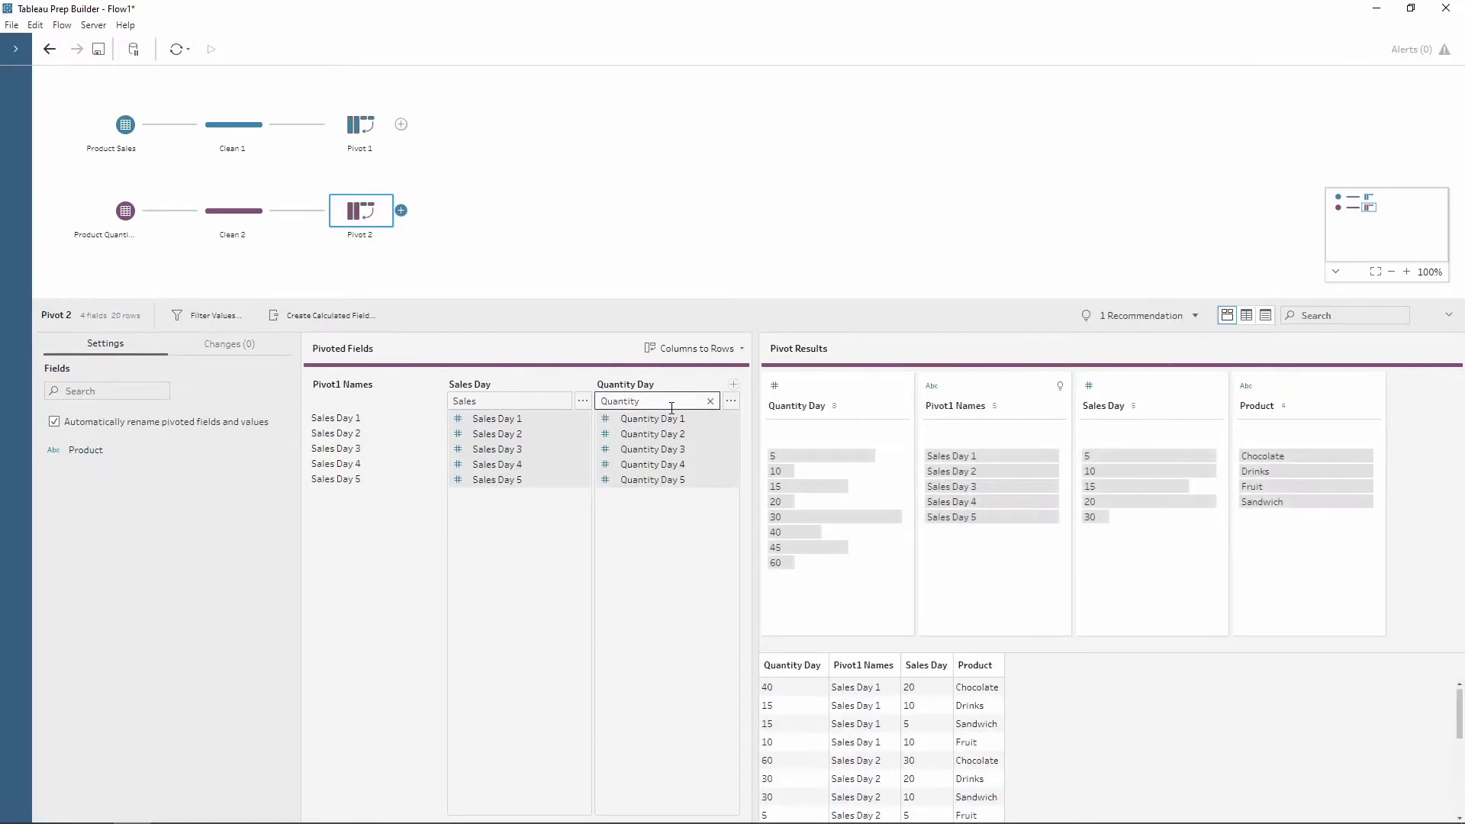
Add a Clean 3 step after Pivot 2 to profile its Quantity Day, Pivot1 Names, Sales Day and Product fields.
left_click(400, 210)
left_click(442, 247)
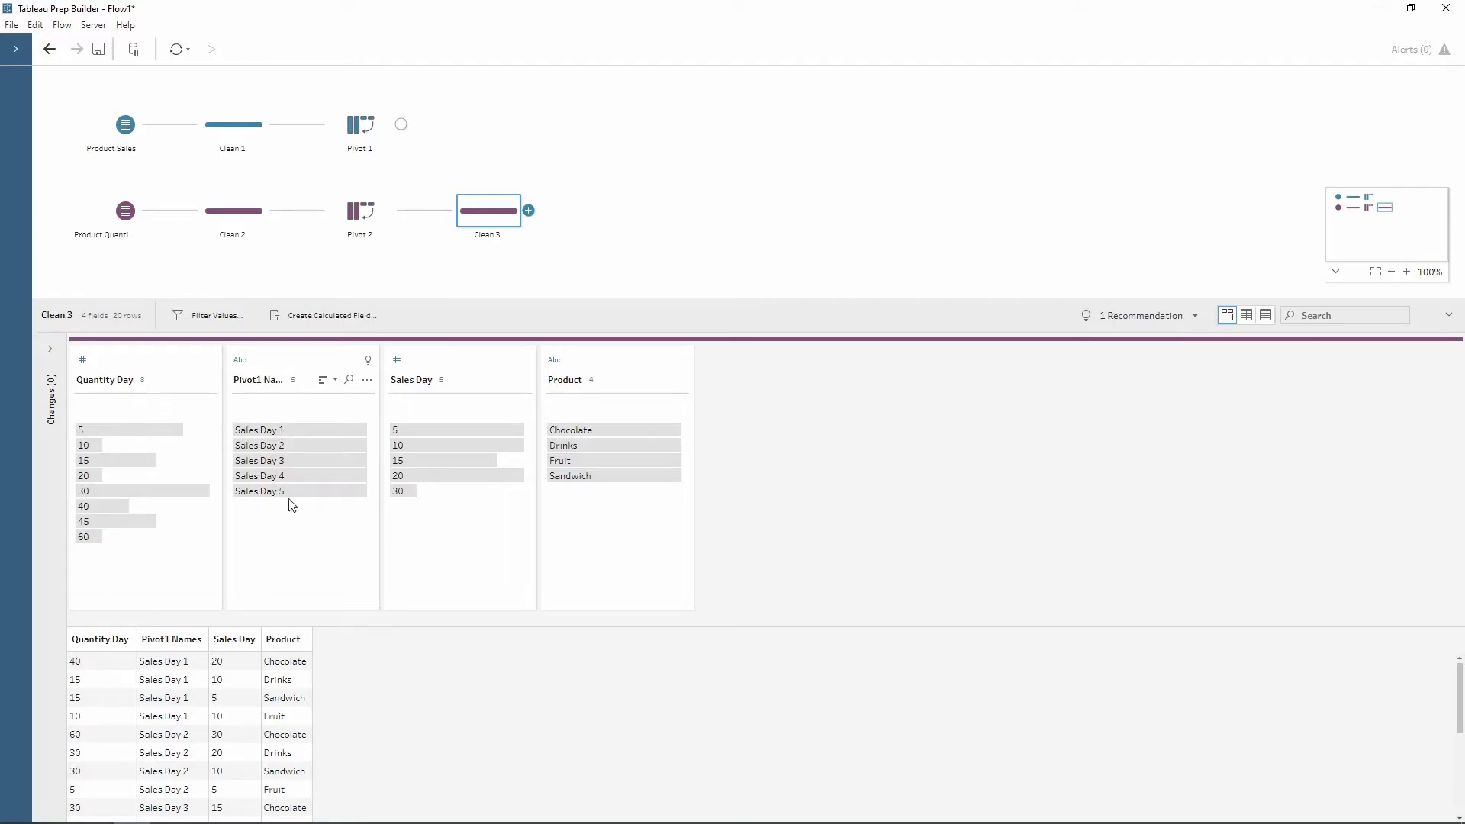
Create a custom calculated field named Day with REPLACE([Pivot1 Names],'Sales ','').
left_click(367, 381)
mouse_move(420, 587)
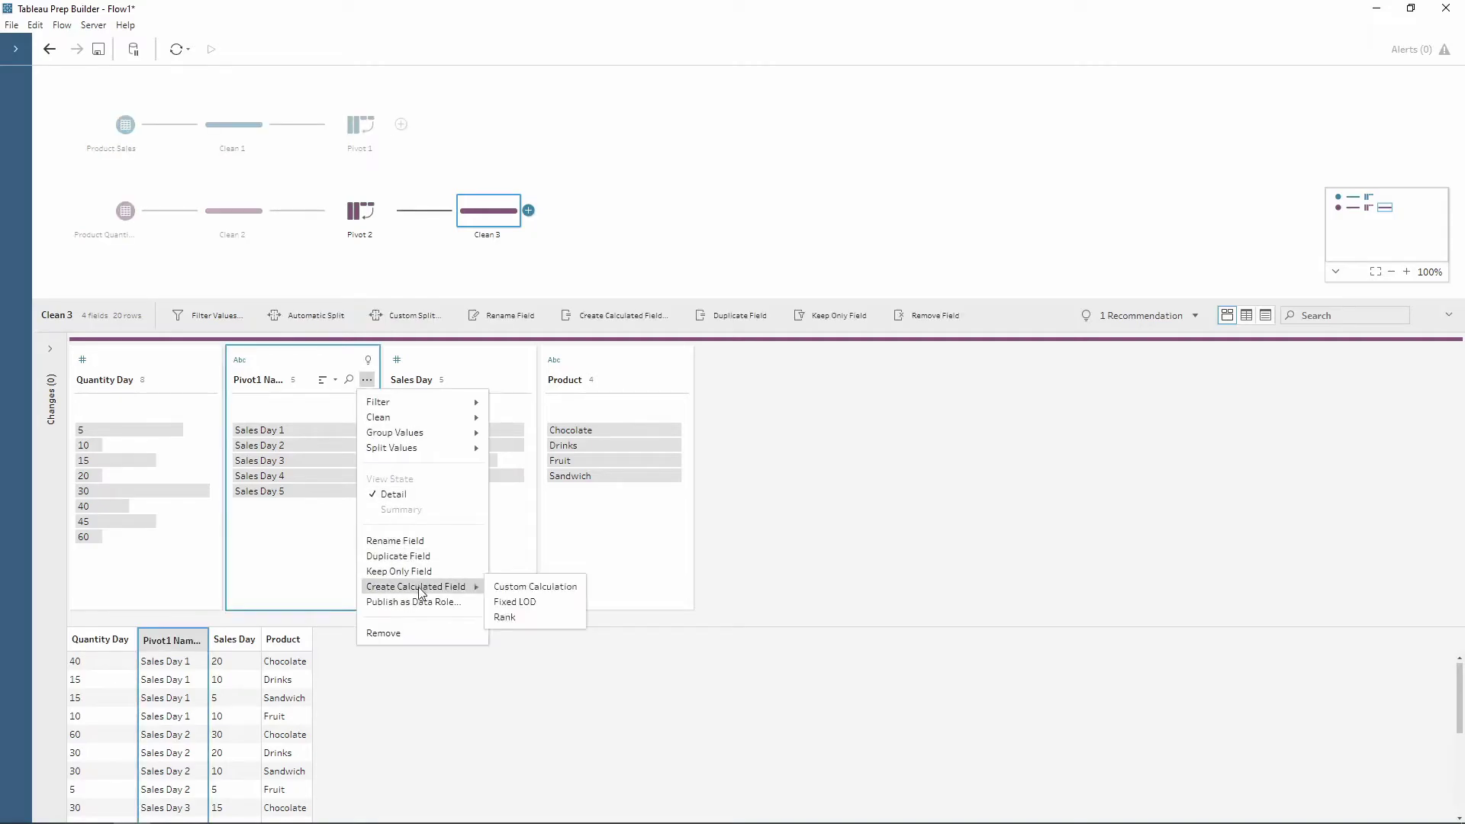
left_click(521, 586)
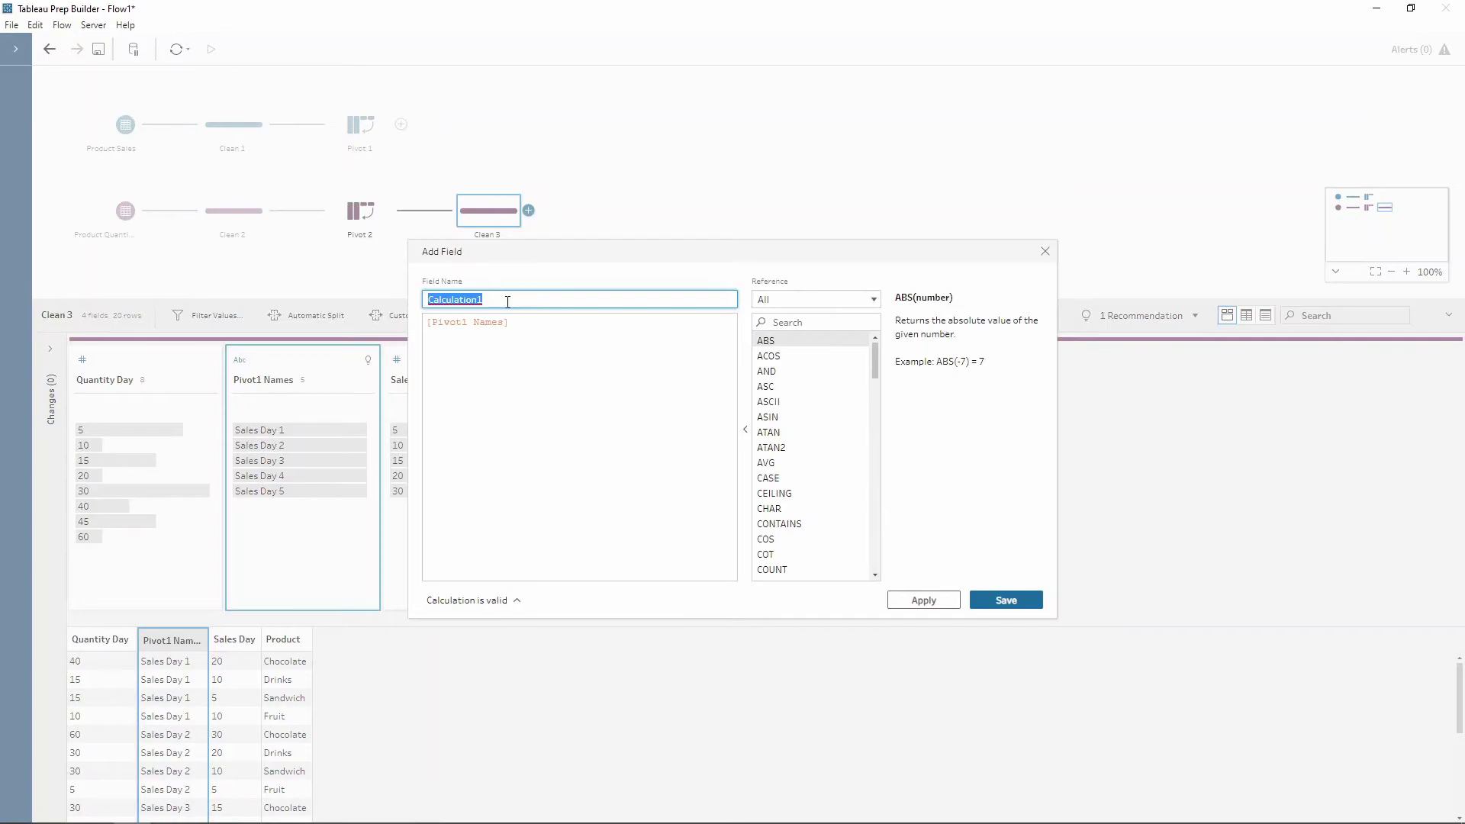
type("Day")
left_click(428, 324)
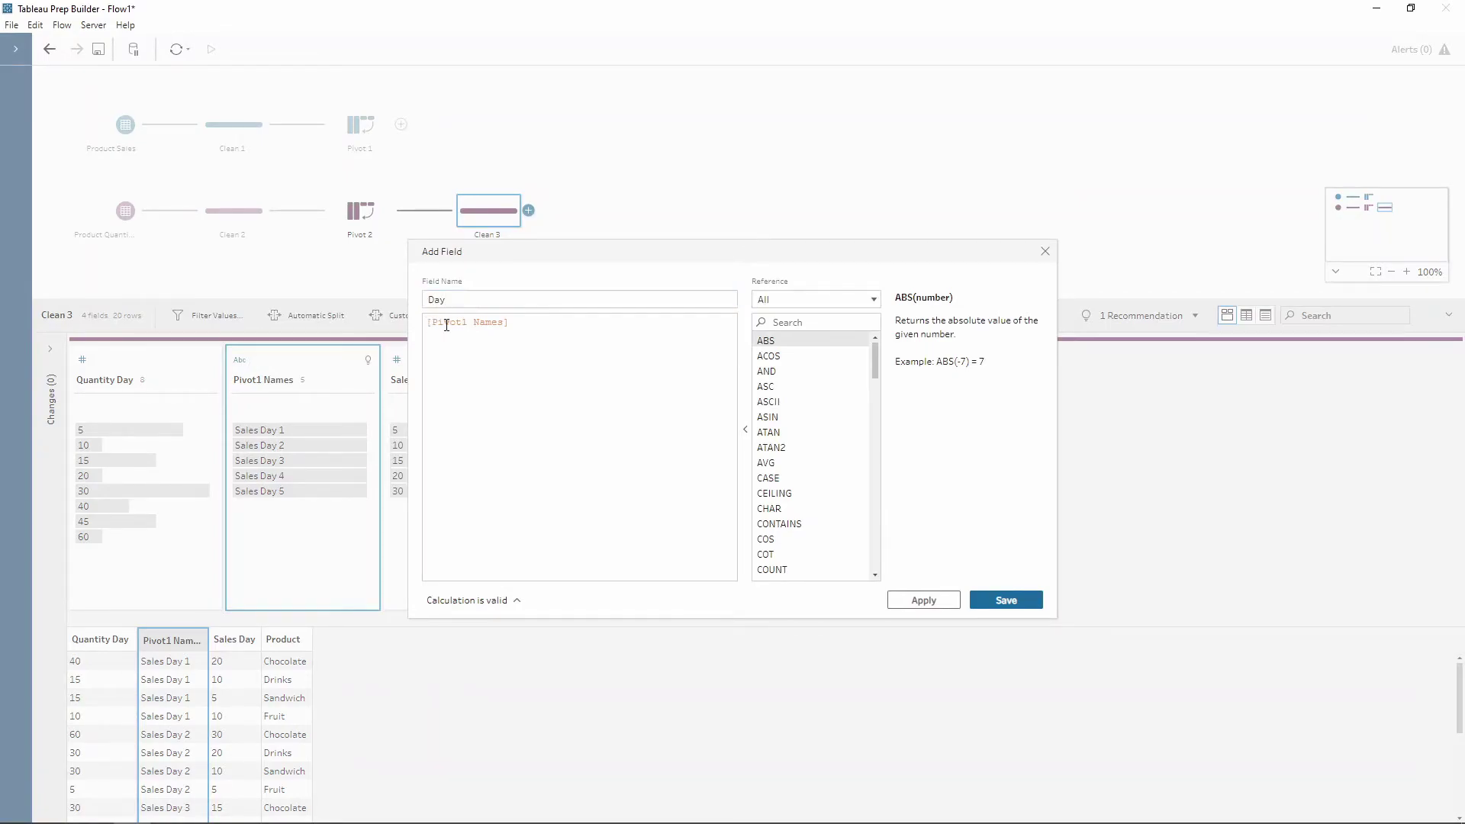
type("REPLACE")
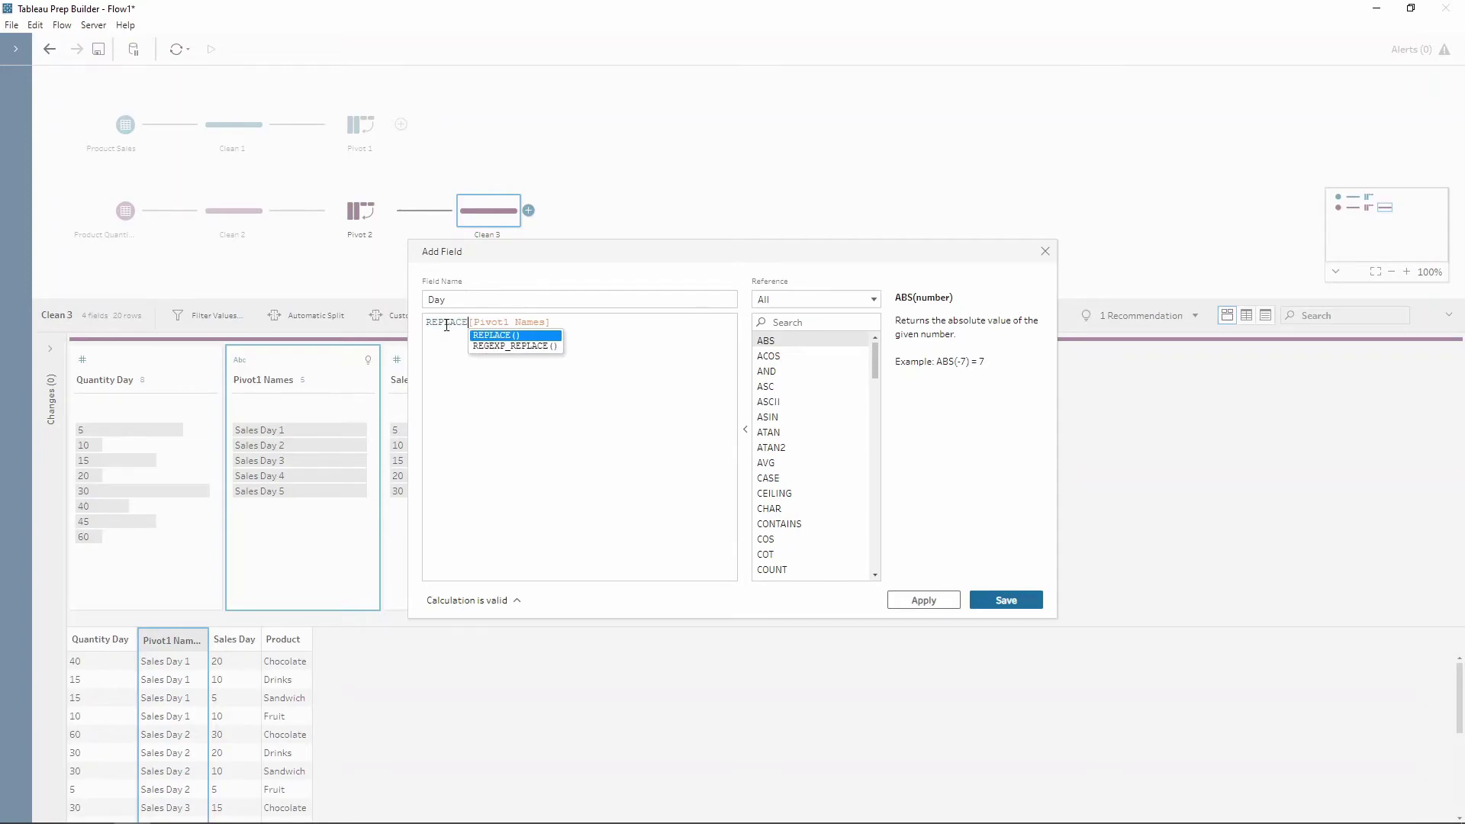
type("([Pivot1 Names]")
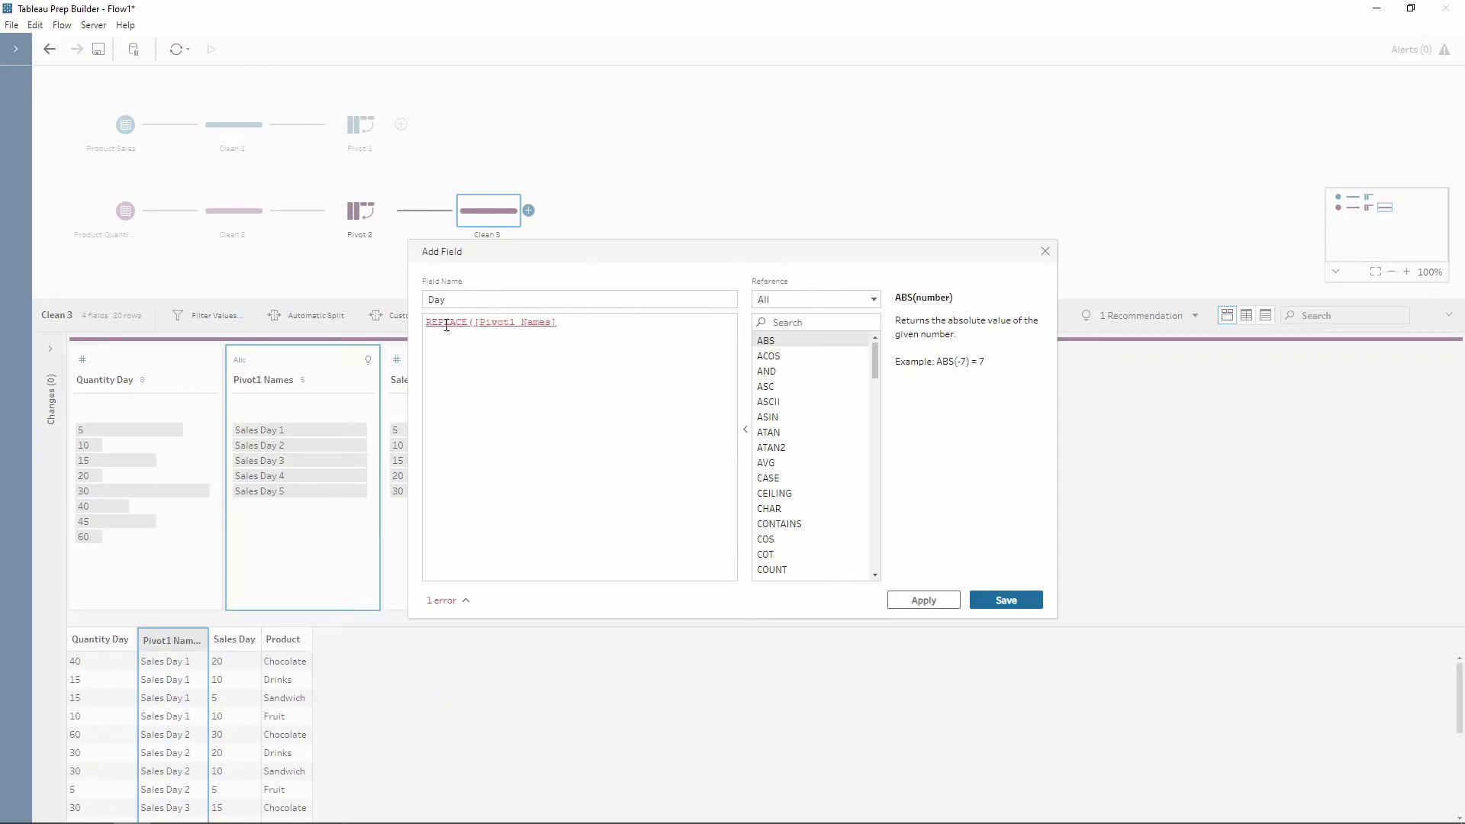
type(",'Sales ','')")
Save the Day calculated field and remove the Pivot1 Names field.
left_click(1012, 603)
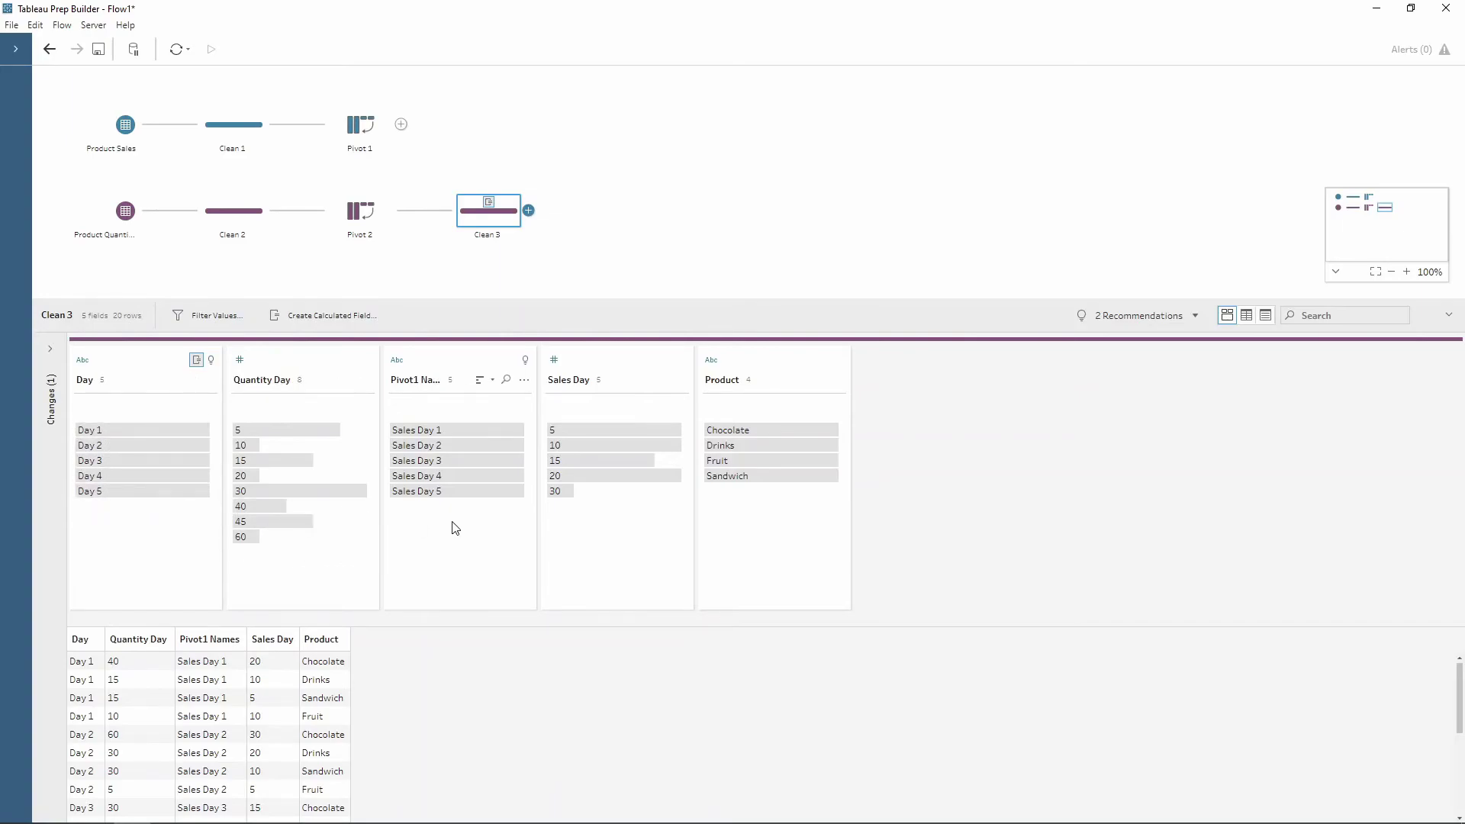
left_click(434, 361)
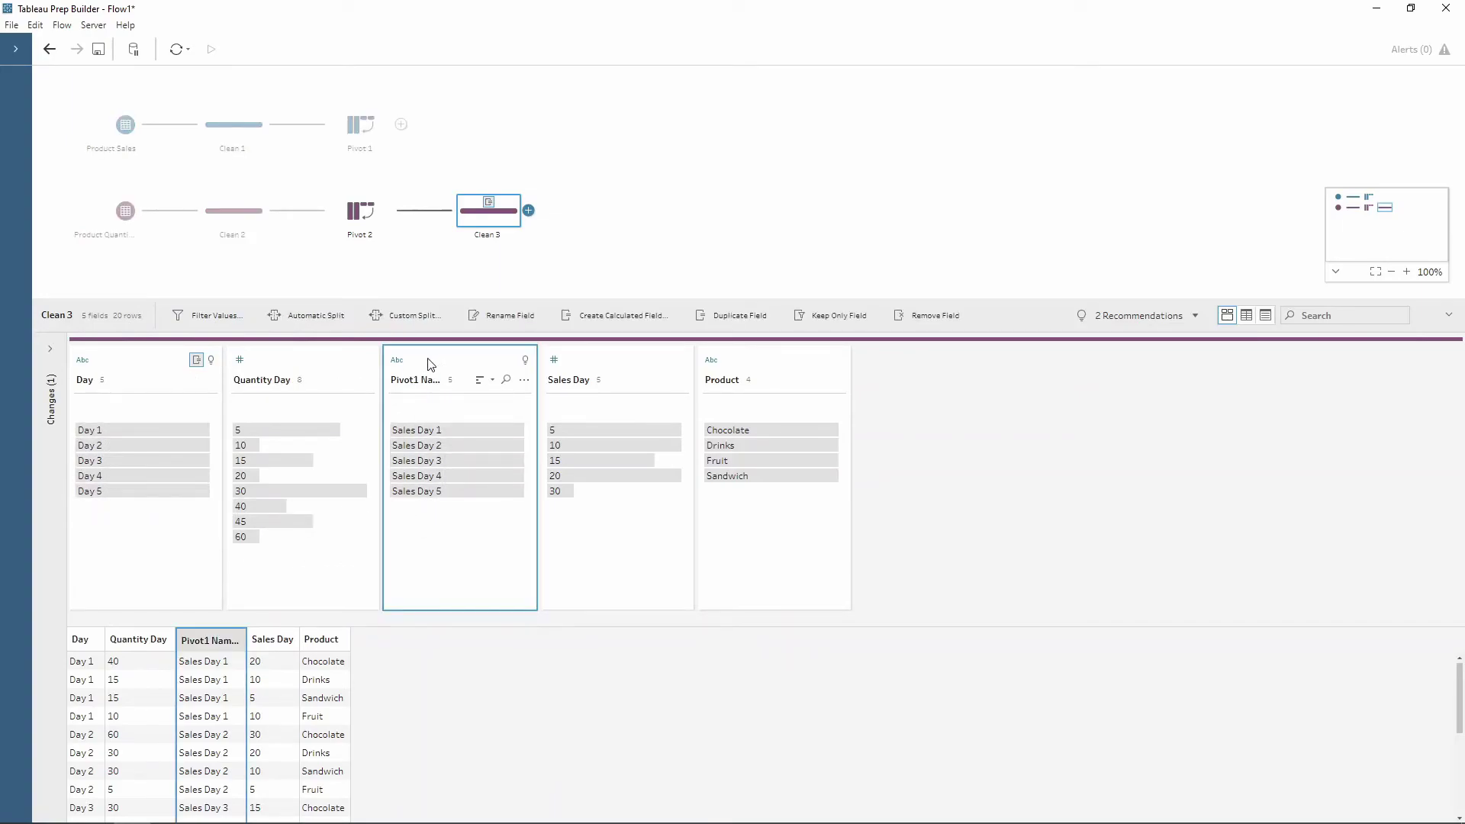
left_click(929, 318)
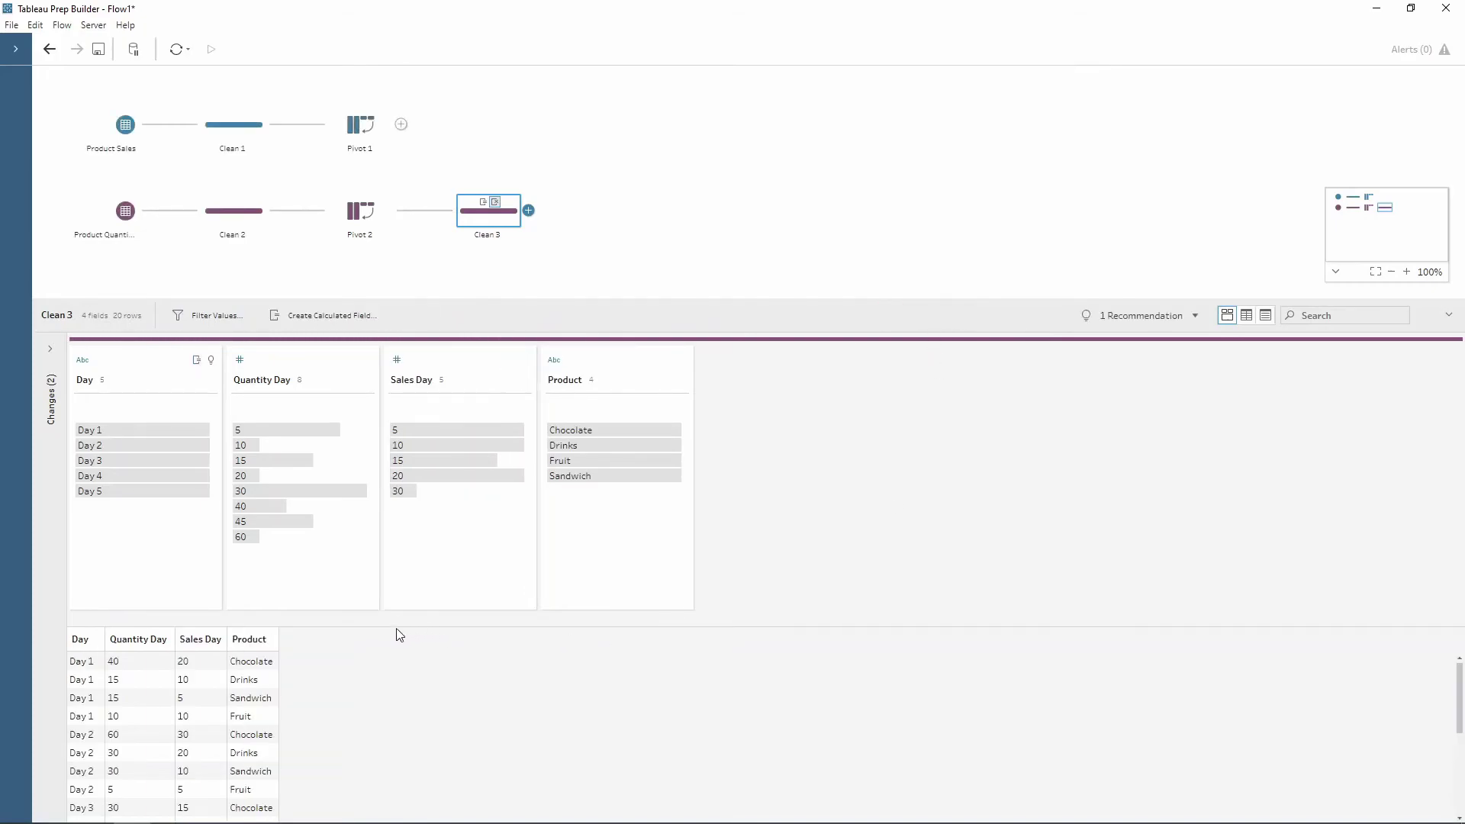
Rename Quantity Day to Quantity and Sales Day to Sales.
left_click(256, 390)
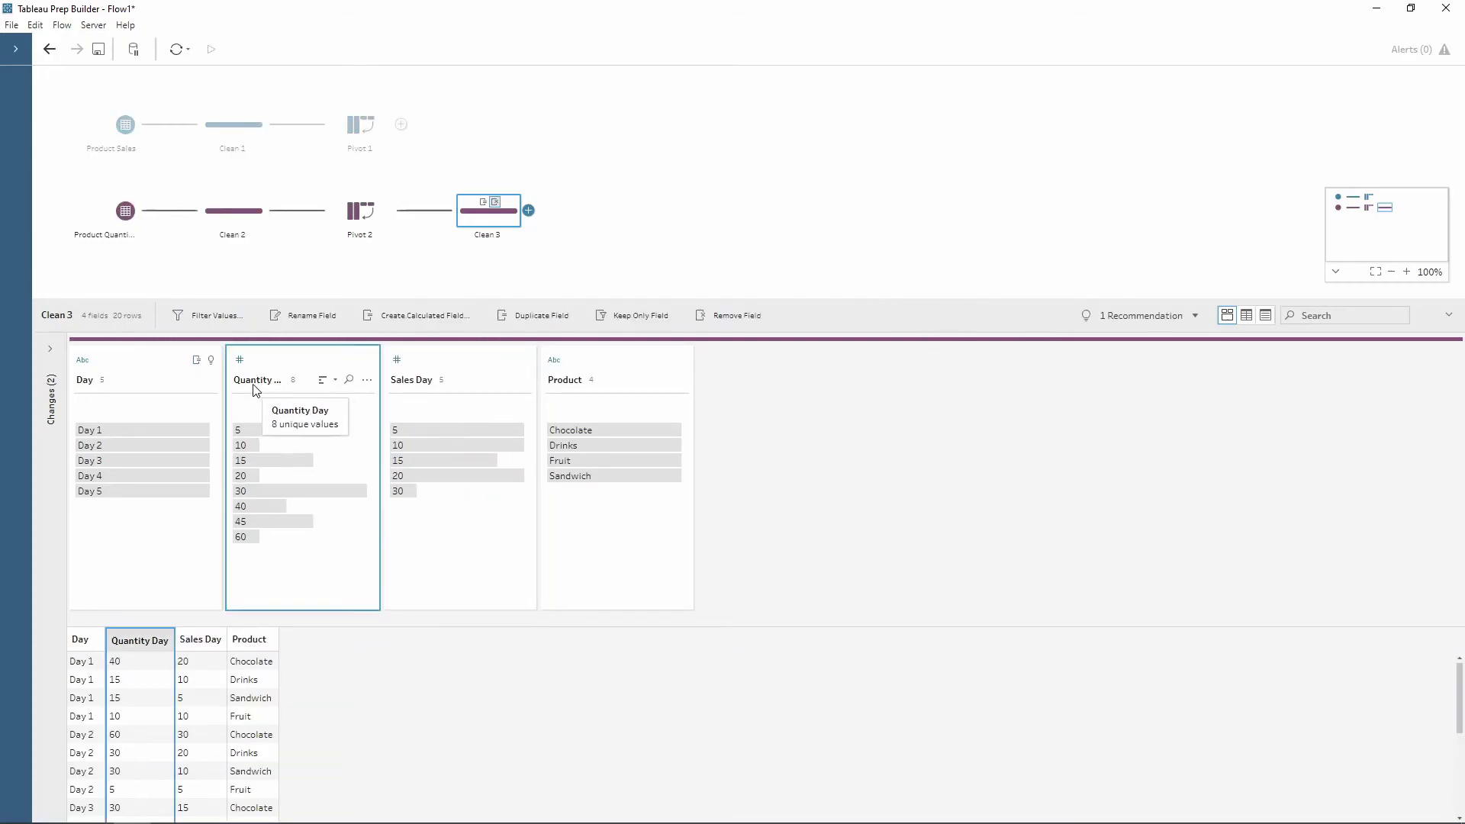
double_click(274, 381)
key("End")
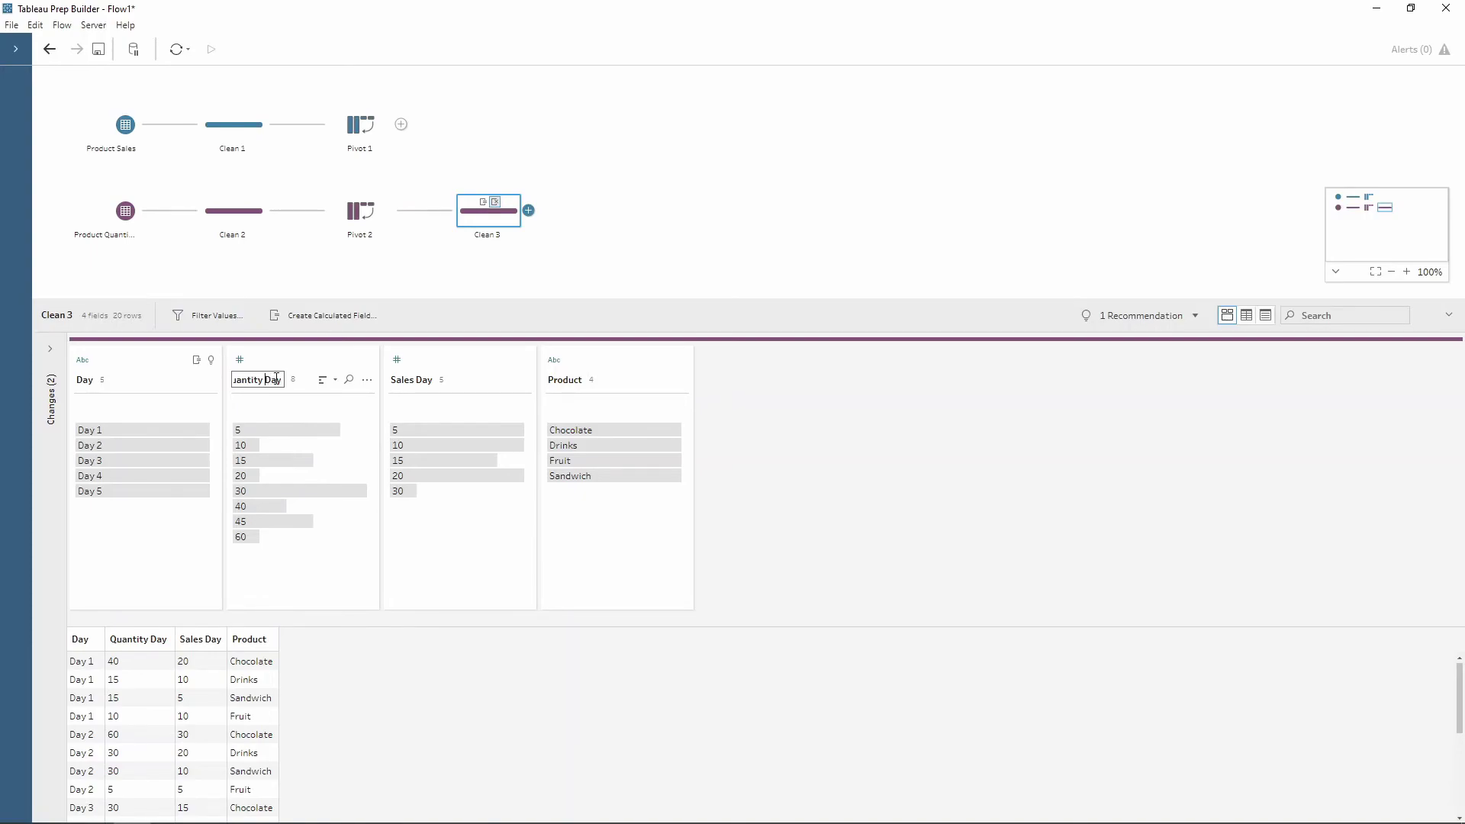
key("BackSpace")
key("BackSpace")
key("BackSpace")
key("BackSpace")
key("Return")
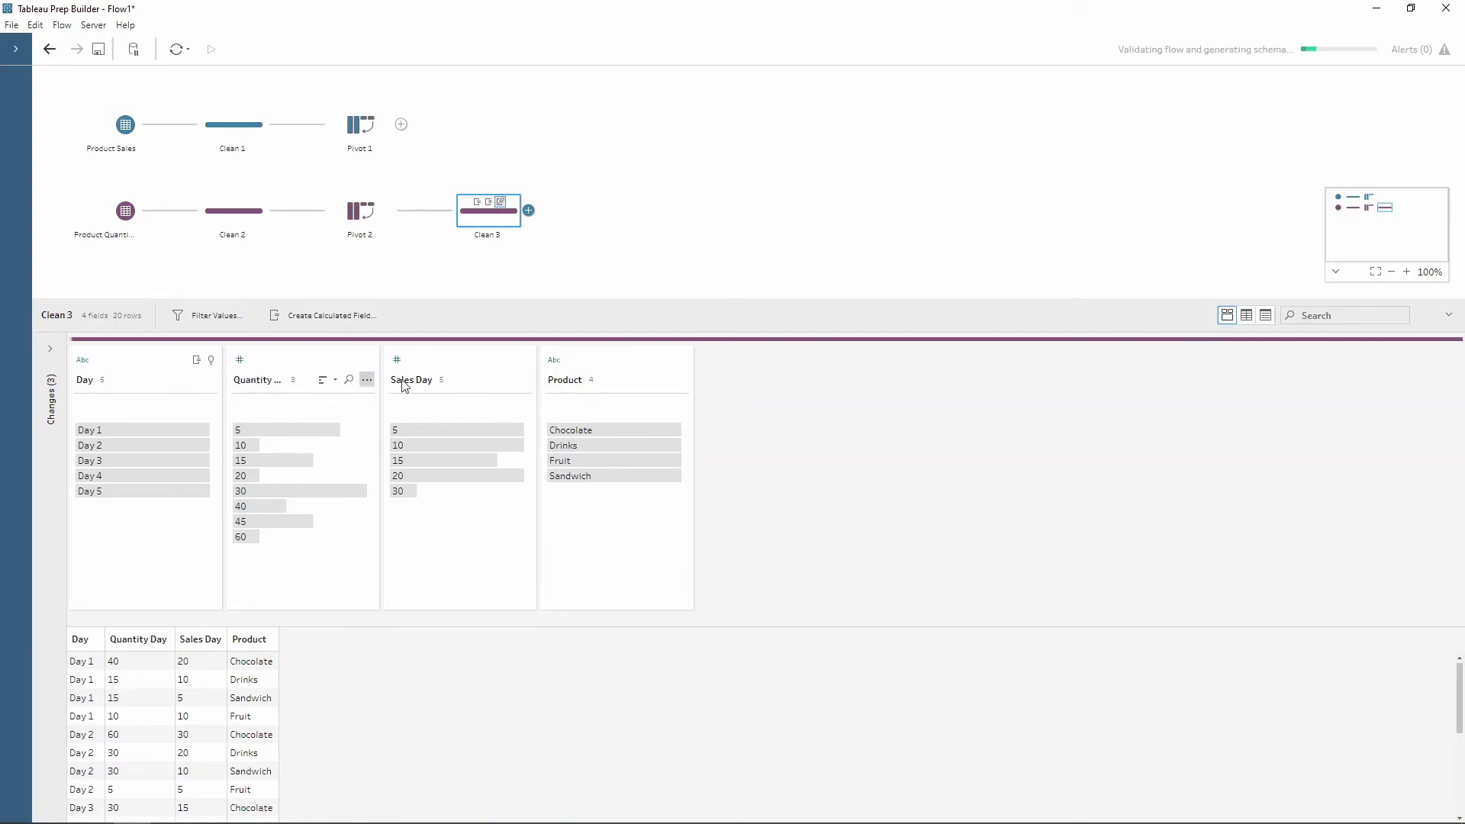
left_click(419, 380)
double_click(432, 381)
key("End")
key("BackSpace")
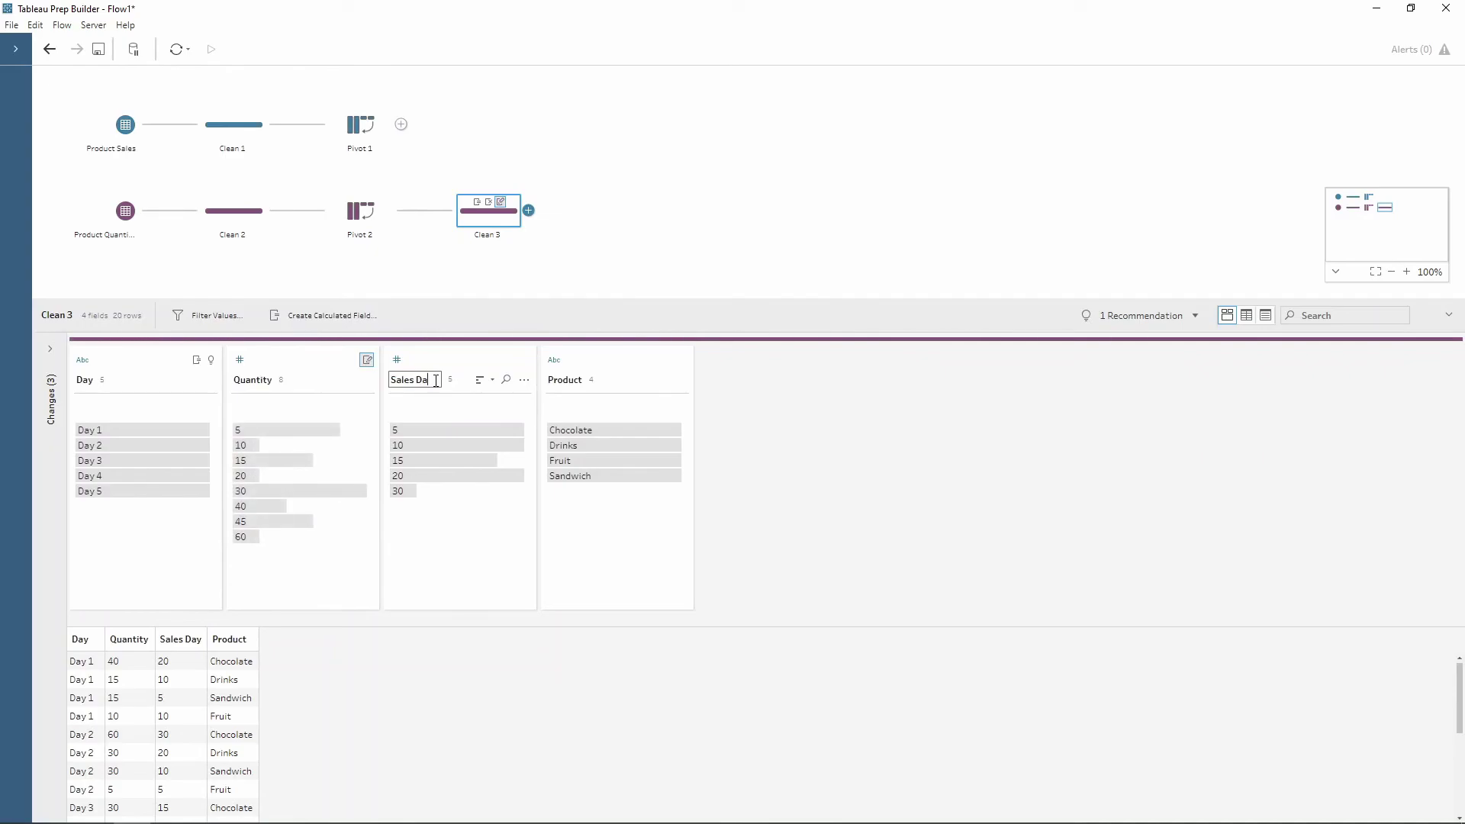
key("Return")
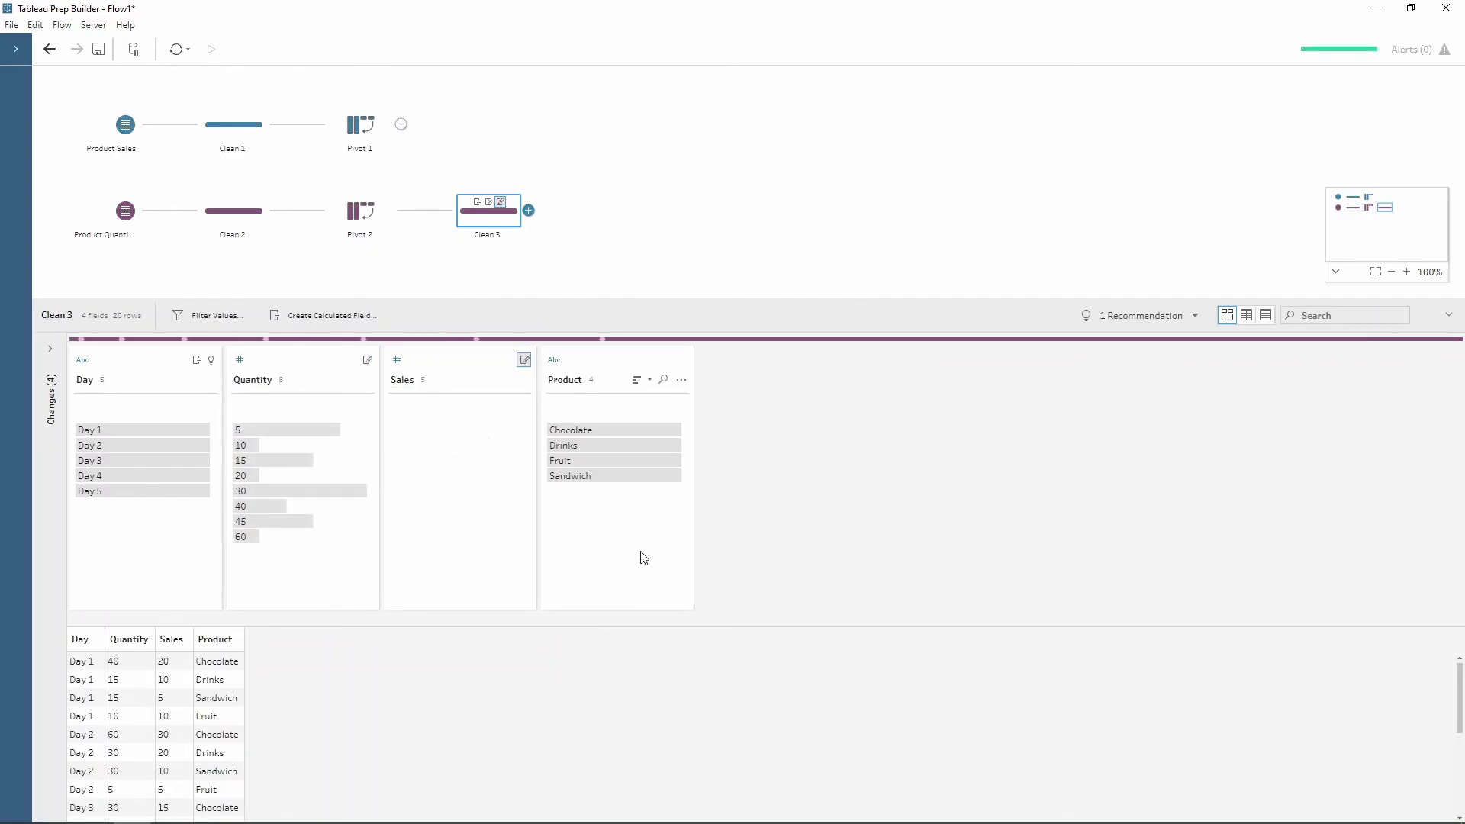